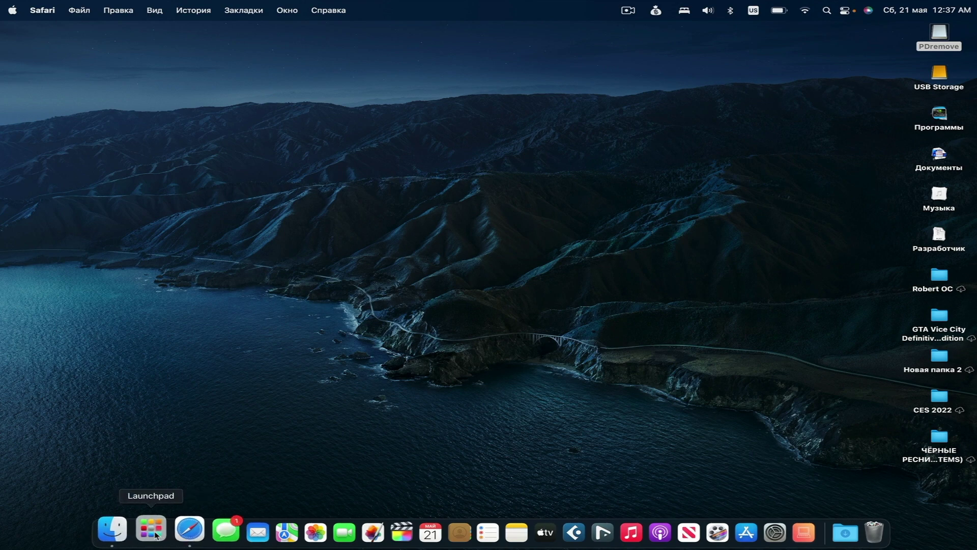
In a new Safari tab, download PD.Runner.app.zip from the pd-runner 1.0.0 GitHub release.
{"action": "left_click", "coordinate": [189, 529]}
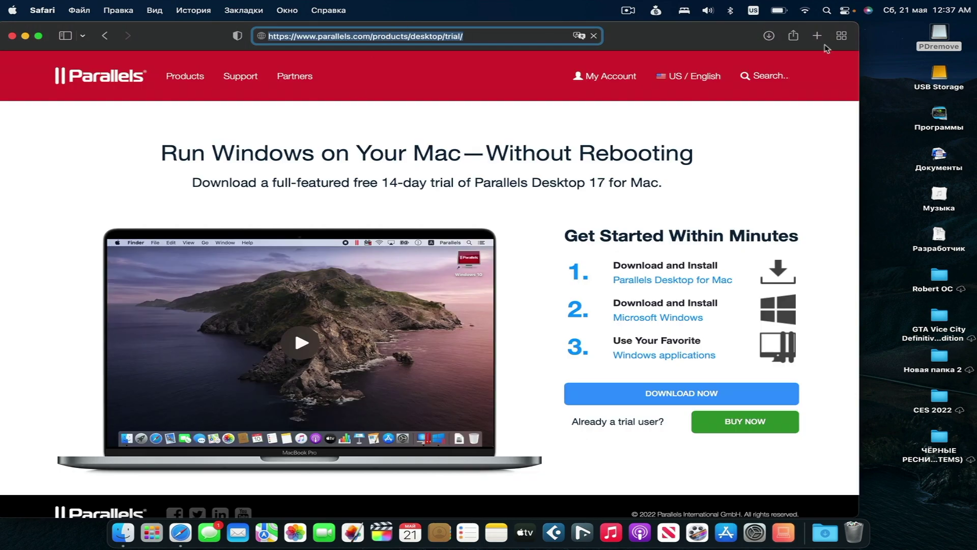
{"action": "left_click", "coordinate": [817, 35]}
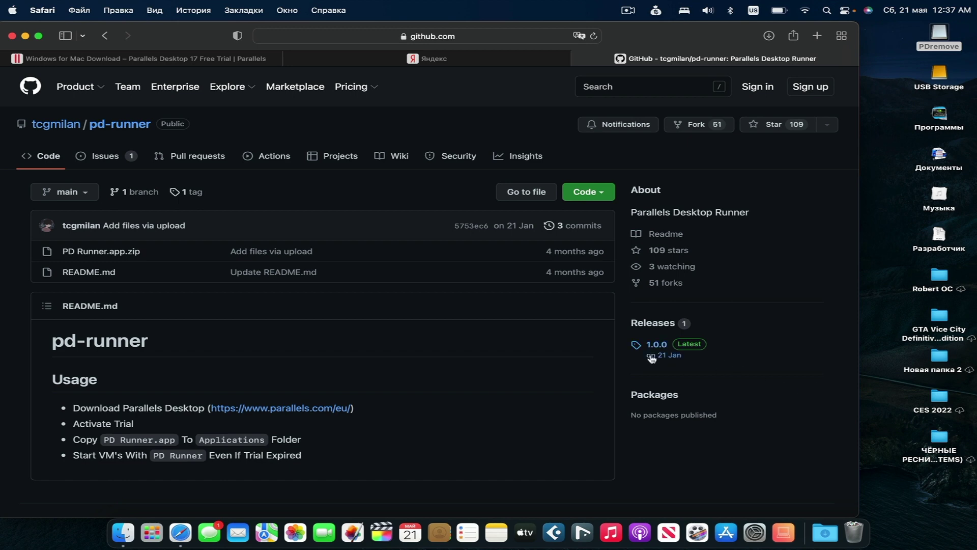
{"action": "left_click", "coordinate": [651, 349]}
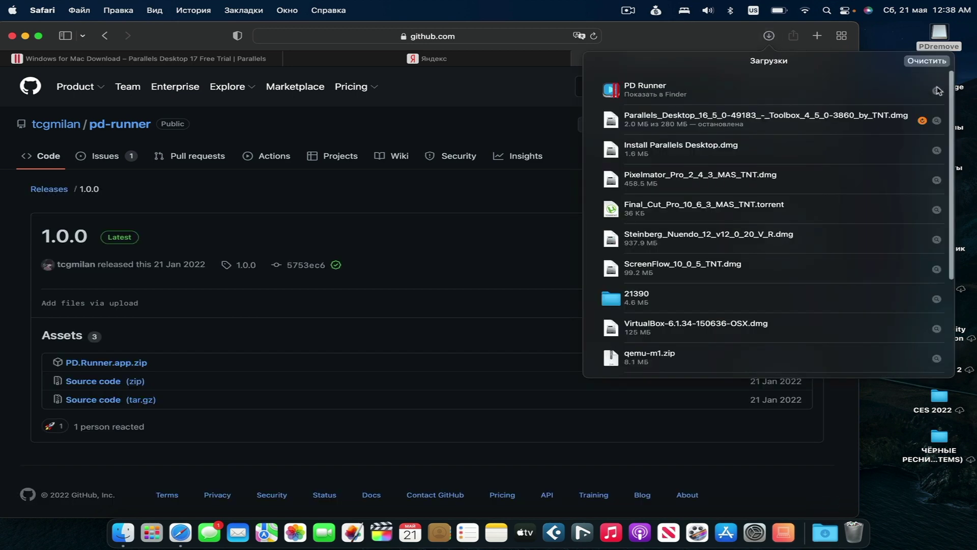
Replace the older PD Runner in Downloads with the new copy, then open Install Parallels Desktop.dmg.
{"action": "left_click", "coordinate": [936, 90]}
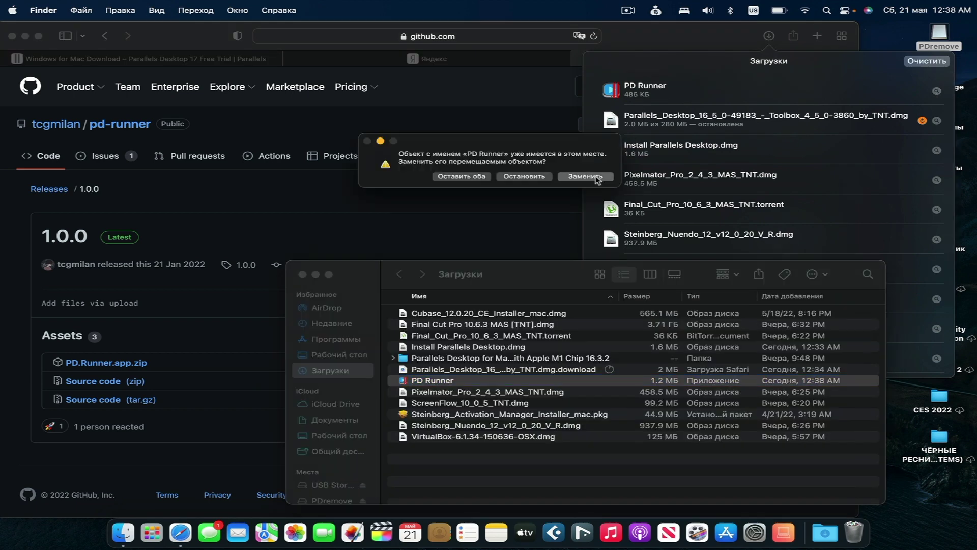
{"action": "left_click", "coordinate": [594, 179]}
{"action": "left_click", "coordinate": [302, 274]}
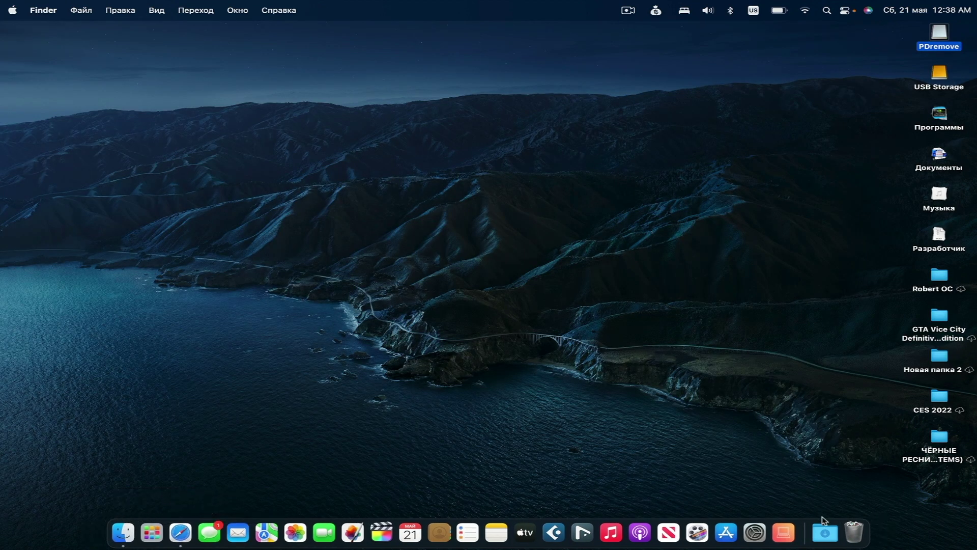
{"action": "left_click", "coordinate": [825, 533]}
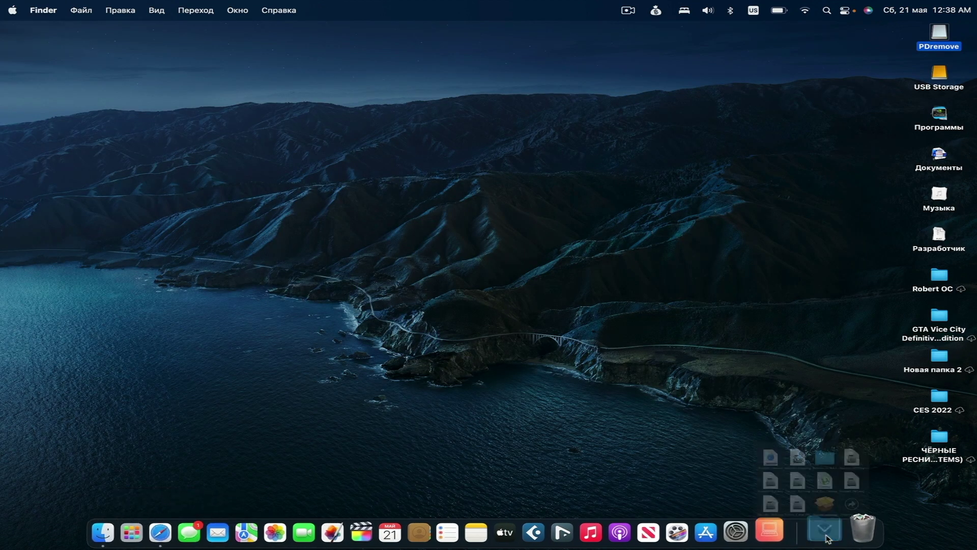
{"action": "left_click", "coordinate": [742, 323]}
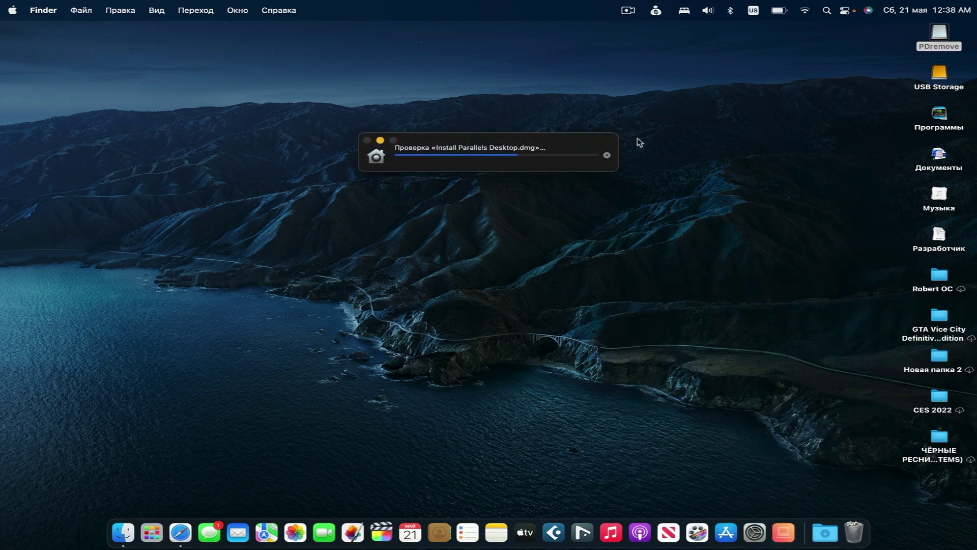
Run the Parallels Desktop 17 installer past Gatekeeper and let its 333 MB download finish.
{"action": "double_click", "coordinate": [289, 138]}
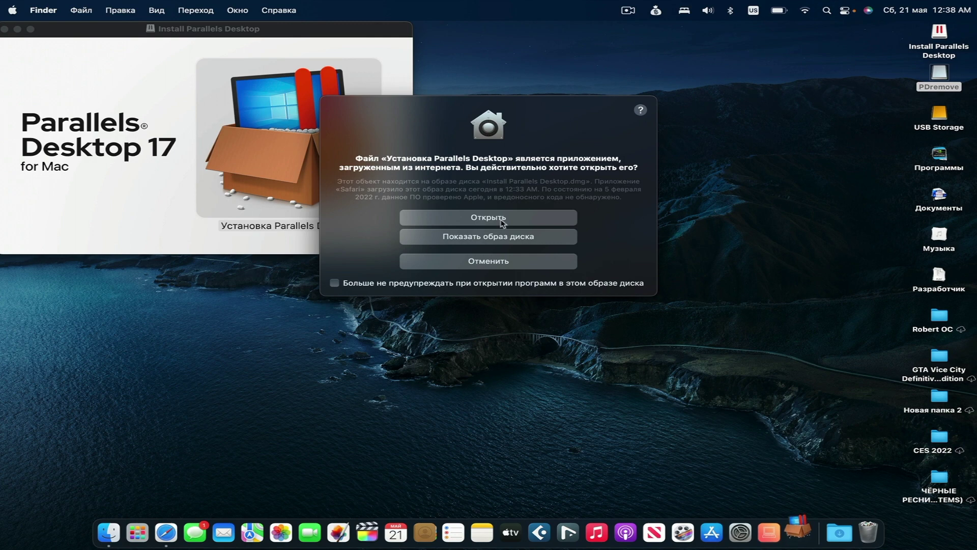
{"action": "left_click", "coordinate": [501, 221]}
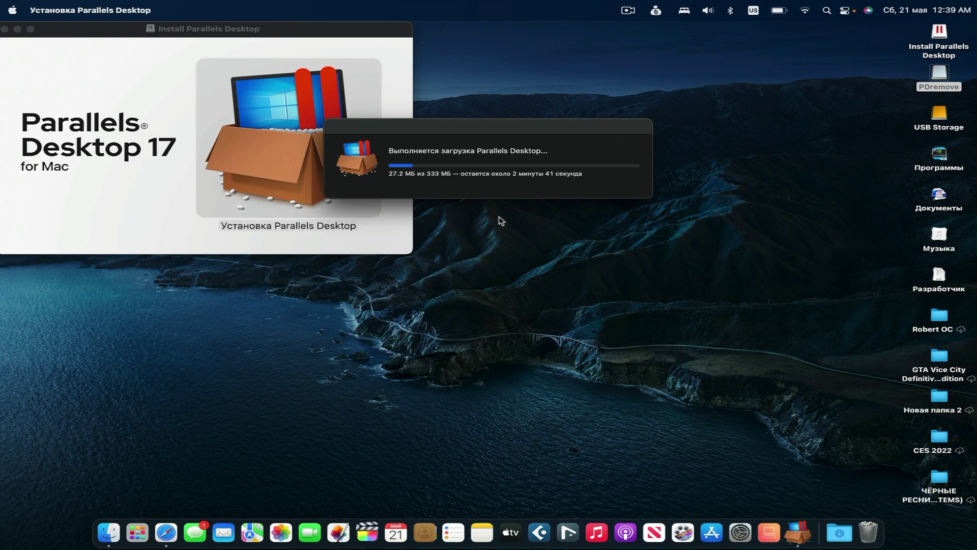
{"action": "left_click", "coordinate": [628, 10]}
{"action": "left_click", "coordinate": [638, 57]}
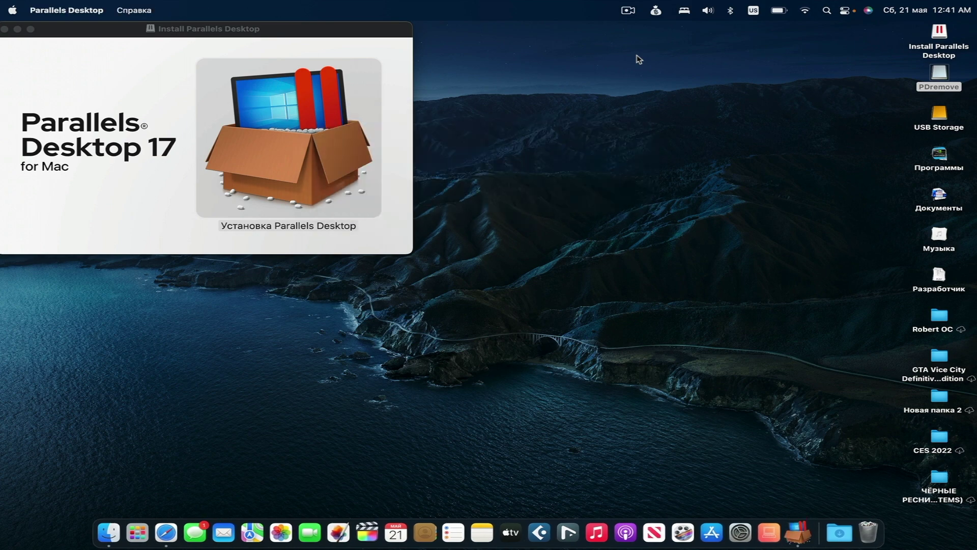
Authorize the installation with the administrator password, then close the expired-trial window.
{"action": "type", "text": "****"}
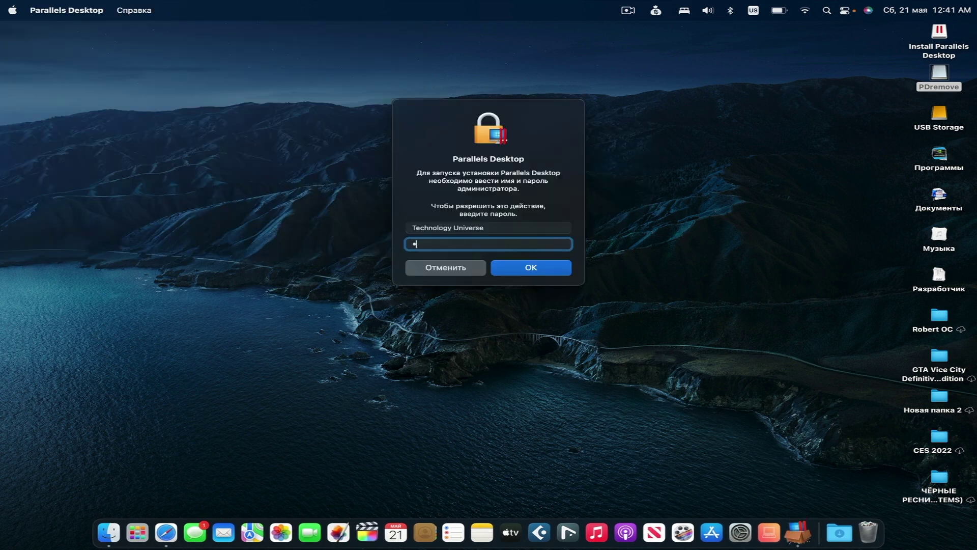
{"action": "key", "text": "Return"}
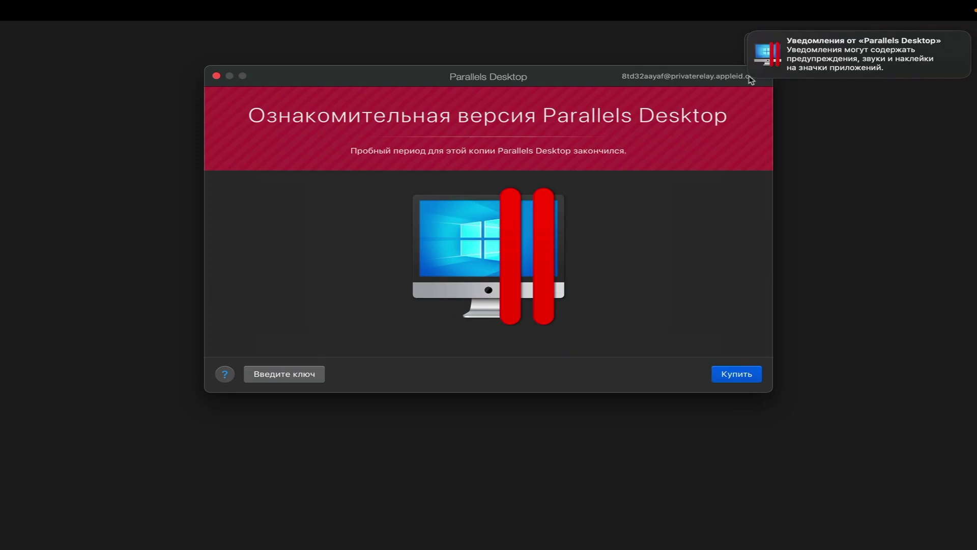
{"action": "left_click", "coordinate": [217, 76]}
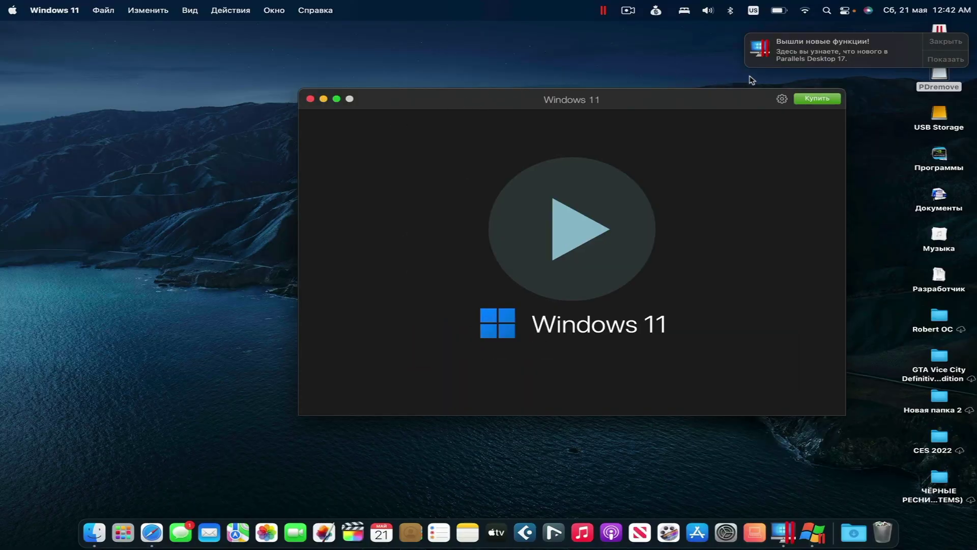
Dismiss the new-features notification and close the Windows 11 VM window with Cmd+W.
{"action": "left_click", "coordinate": [942, 47]}
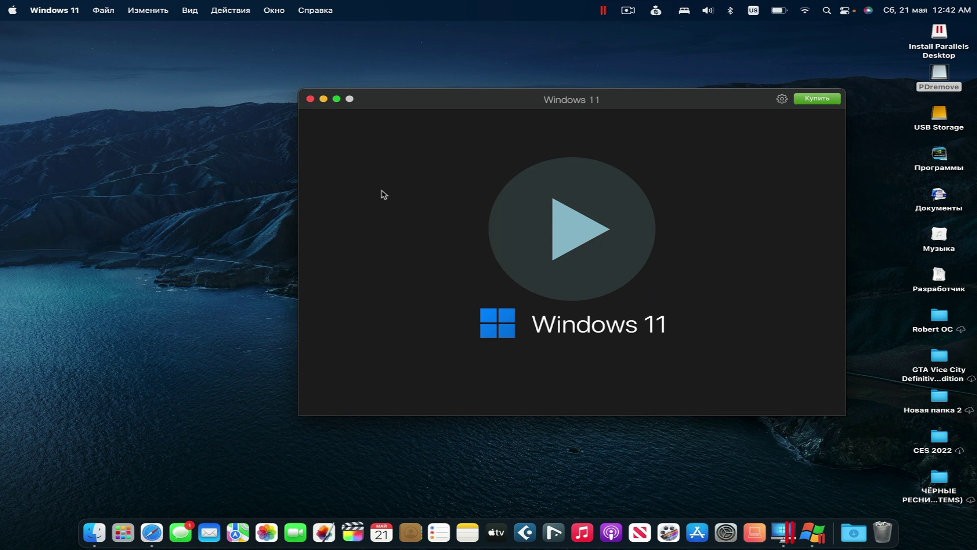
{"action": "key", "text": "super+w"}
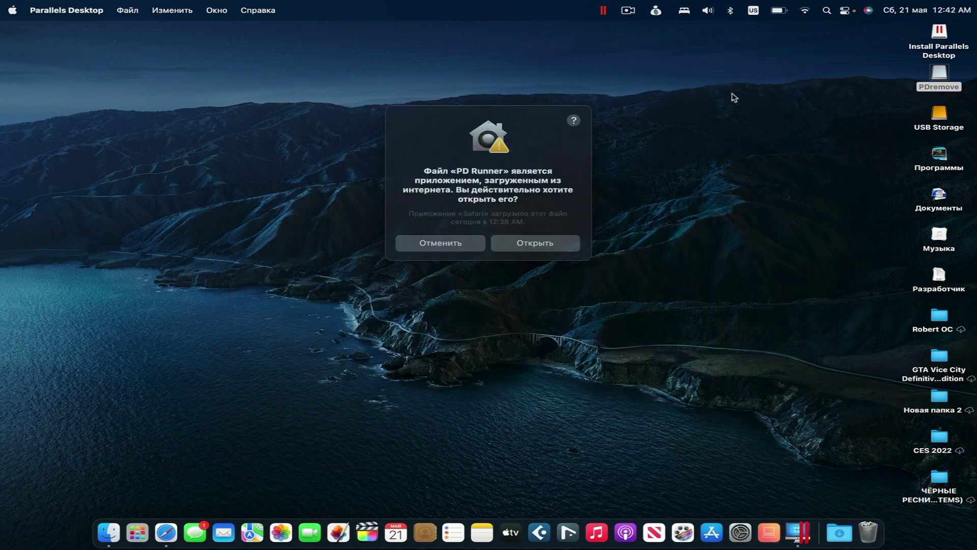
Allow the downloaded PD Runner to open, then quit Parallels Desktop from its Dock menu.
{"action": "left_click", "coordinate": [534, 246]}
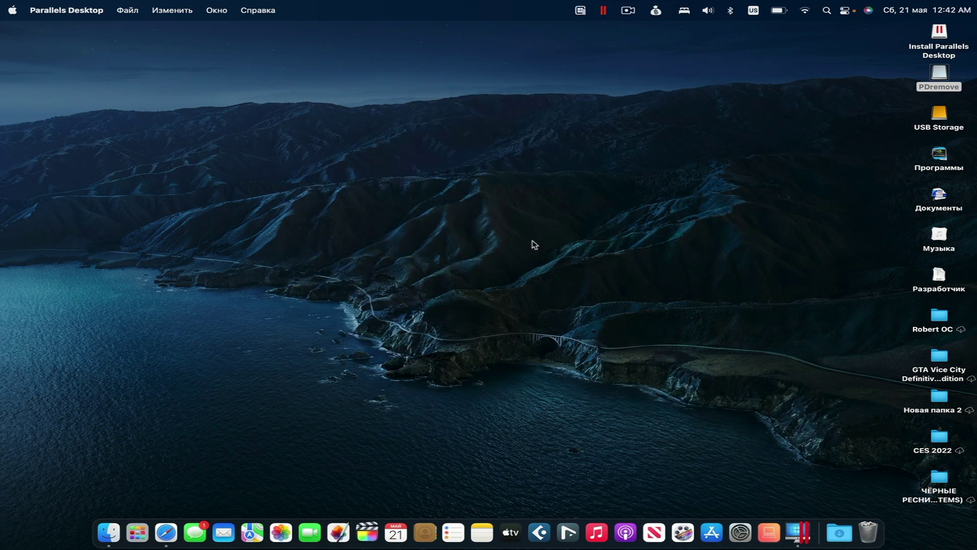
{"action": "left_click", "coordinate": [580, 11]}
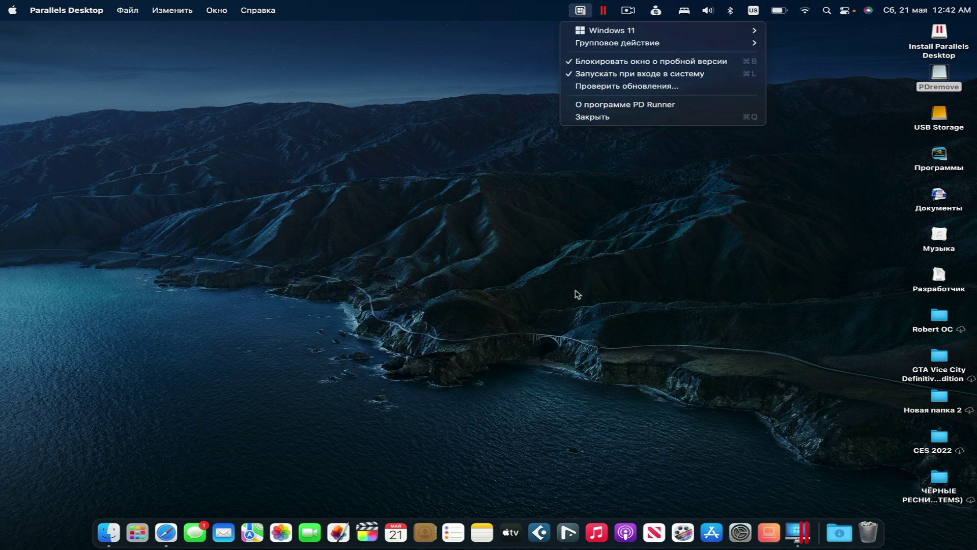
{"action": "right_click", "coordinate": [798, 530]}
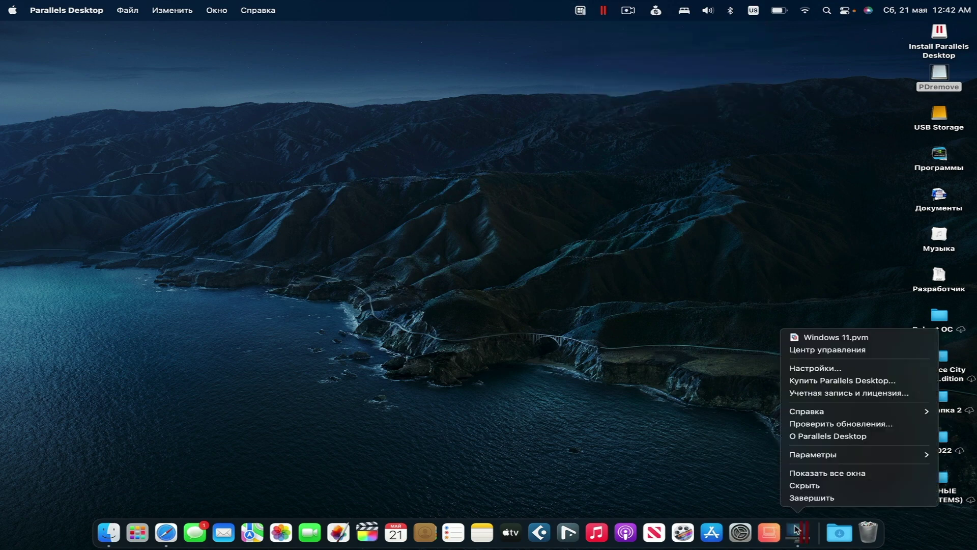
{"action": "left_click", "coordinate": [811, 497]}
Start the Windows 11 virtual machine from PD Runner's menu-bar list.
{"action": "left_click", "coordinate": [605, 10]}
{"action": "mouse_move", "coordinate": [622, 34]}
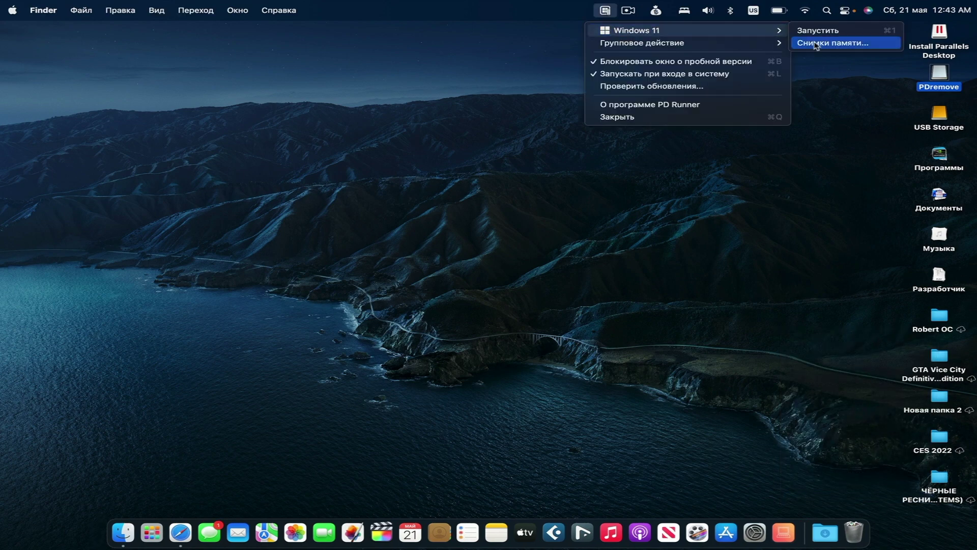
{"action": "left_click", "coordinate": [824, 31]}
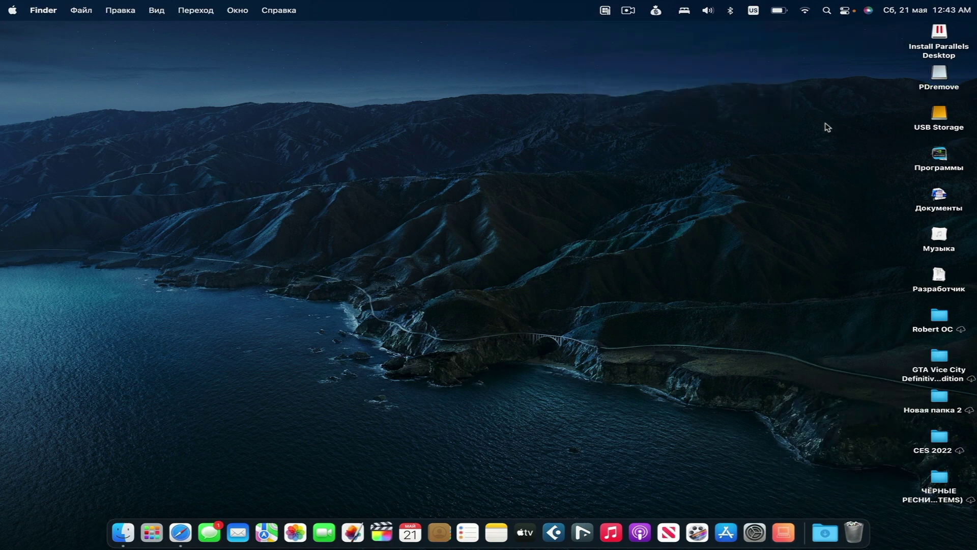
{"action": "left_click", "coordinate": [605, 10]}
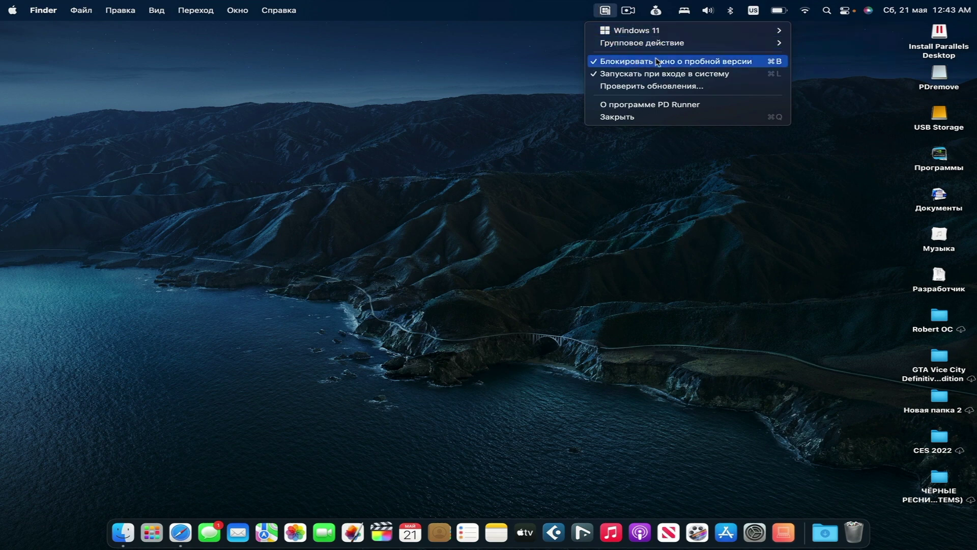
{"action": "left_click", "coordinate": [733, 75]}
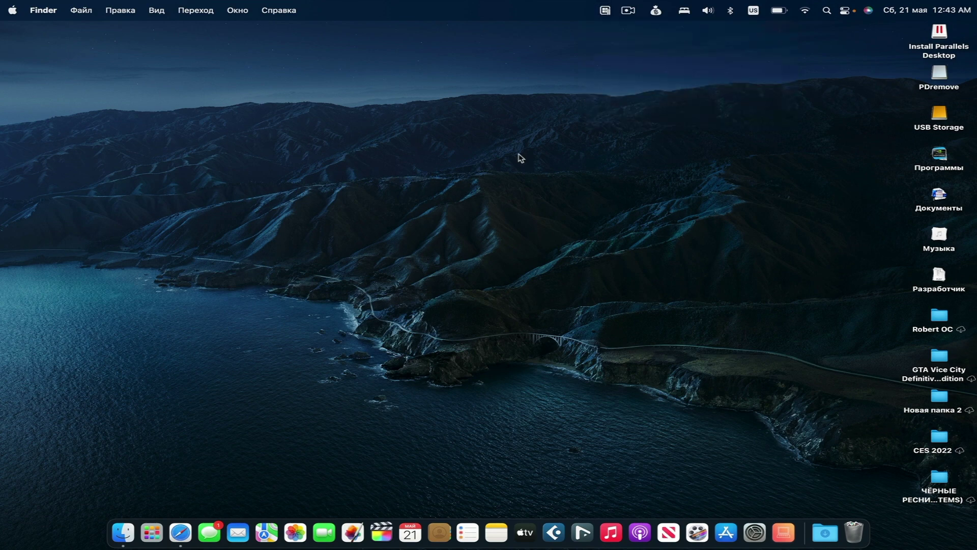
Quit PD Runner and launch System Preferences from the Dock.
{"action": "left_click", "coordinate": [607, 10]}
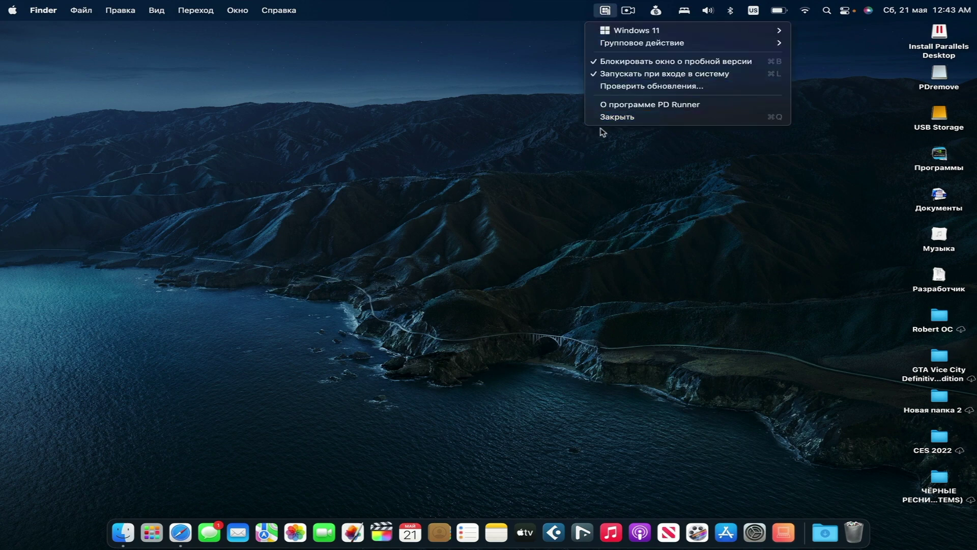
{"action": "left_click", "coordinate": [624, 118]}
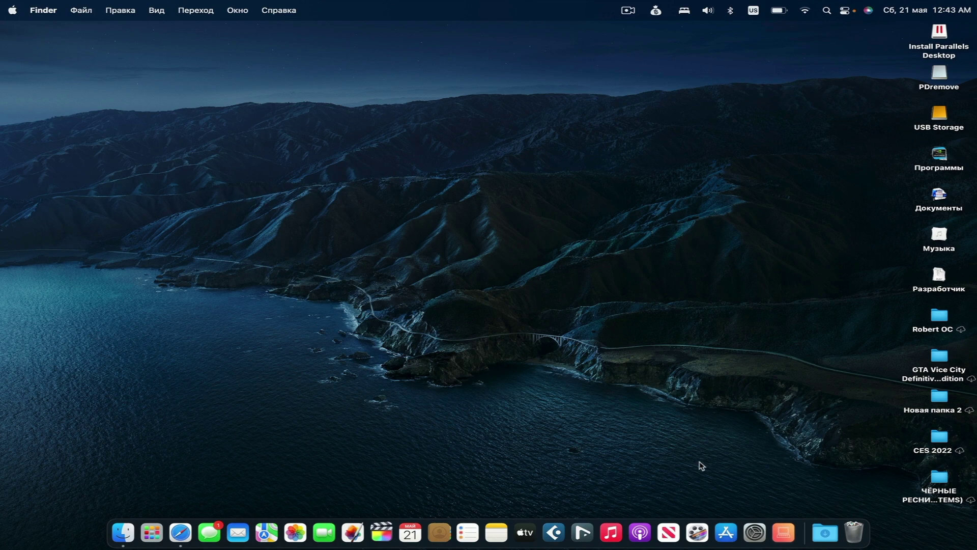
{"action": "left_click", "coordinate": [754, 531]}
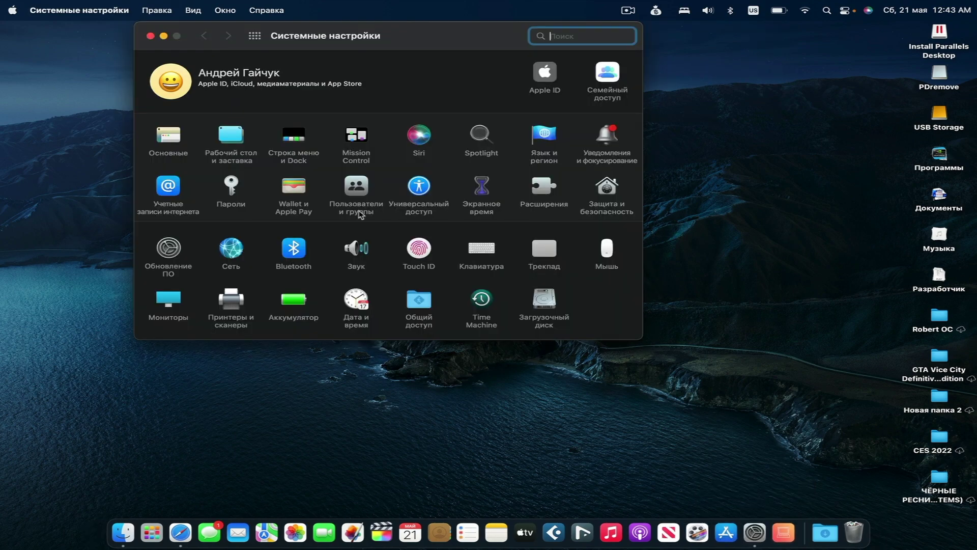
In Date & Time, turn off automatic server time and save the date as 4 May 2022.
{"action": "left_click", "coordinate": [361, 315]}
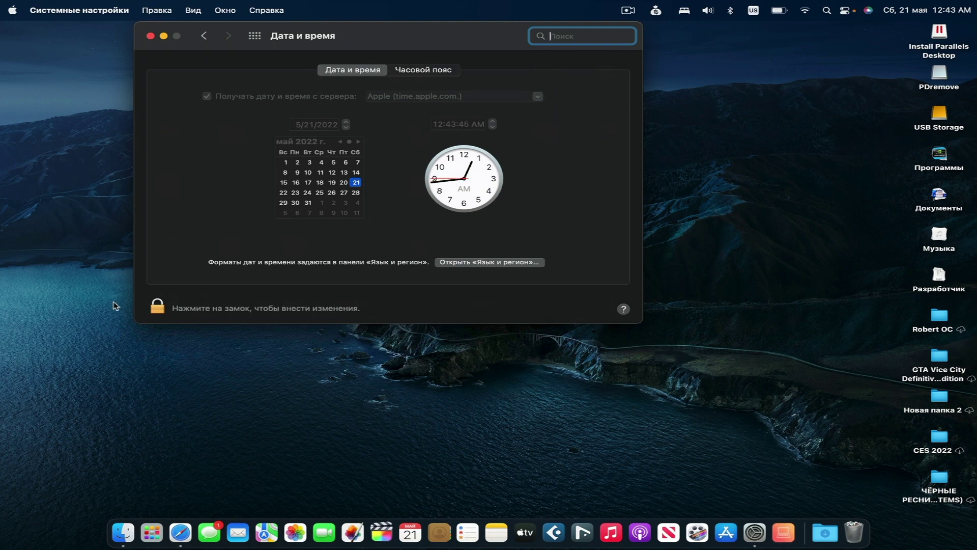
{"action": "left_click", "coordinate": [158, 308]}
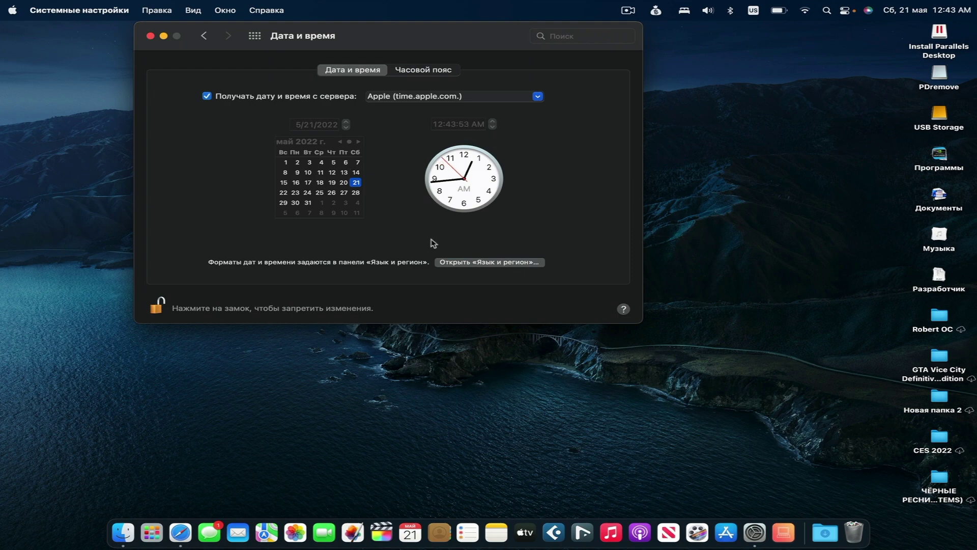
{"action": "left_click", "coordinate": [275, 99]}
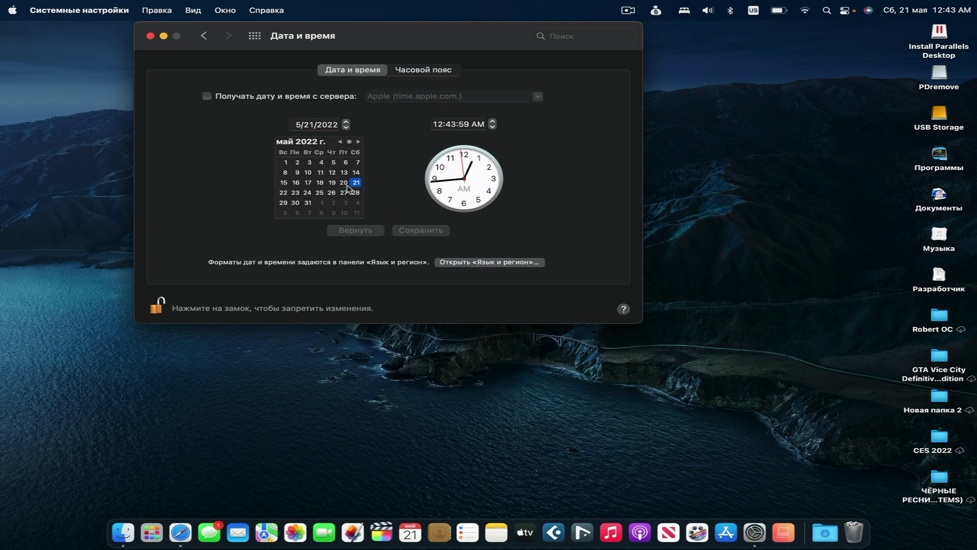
{"action": "left_click", "coordinate": [315, 165]}
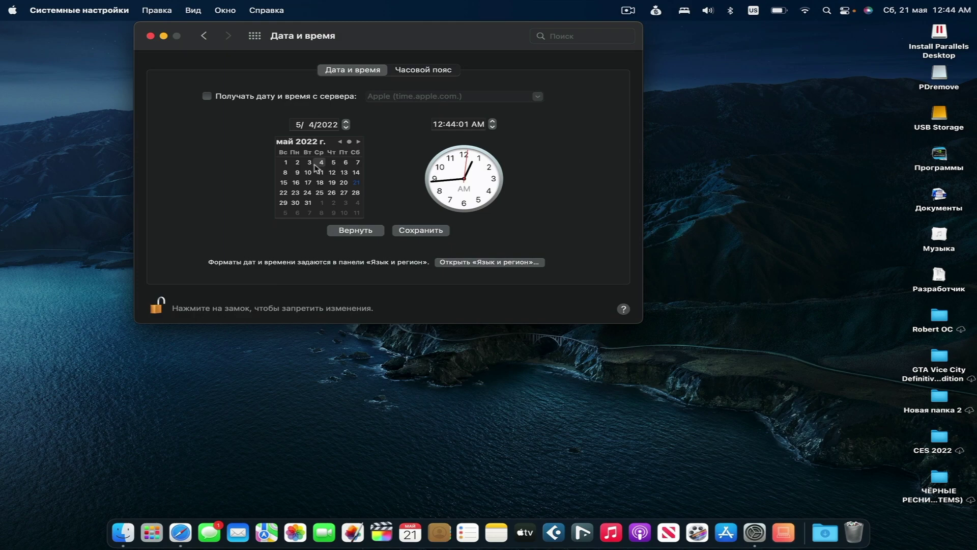
{"action": "left_click", "coordinate": [436, 230]}
{"action": "key", "text": "F4"}
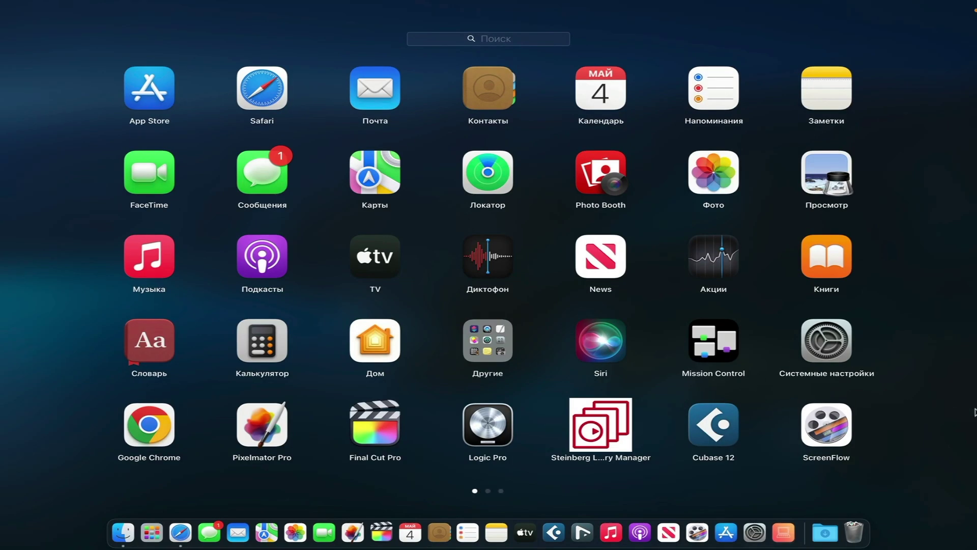
Launch Parallels Desktop from Launchpad's second page and start the Windows 11 VM.
{"action": "key", "text": "F4"}
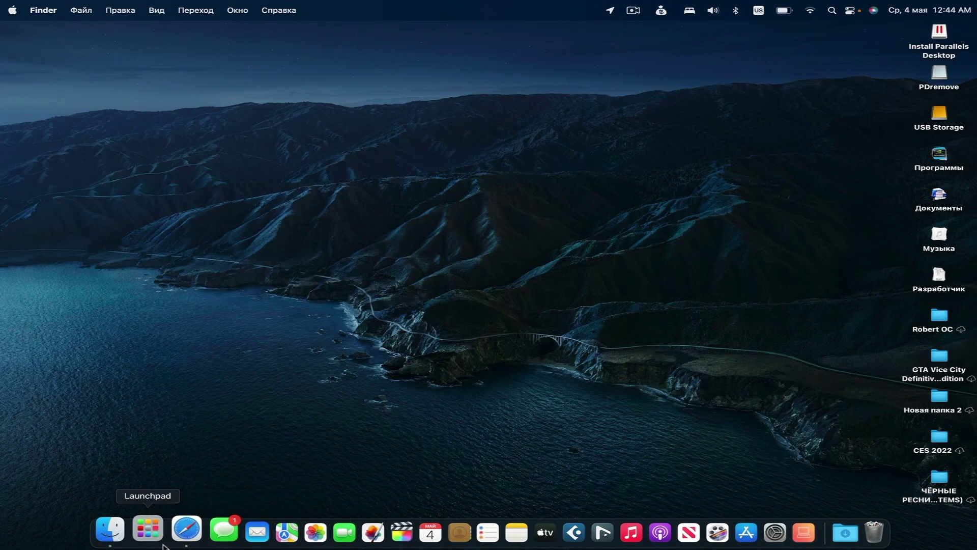
{"action": "left_click", "coordinate": [162, 544]}
{"action": "scroll", "coordinate": [434, 413], "scroll_direction": "right", "scroll_amount": 5}
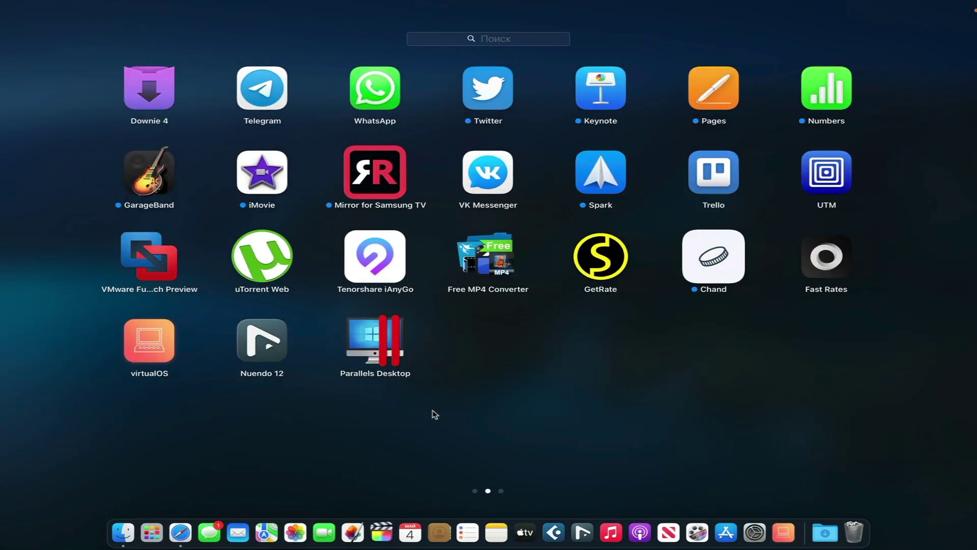
{"action": "left_click", "coordinate": [383, 358]}
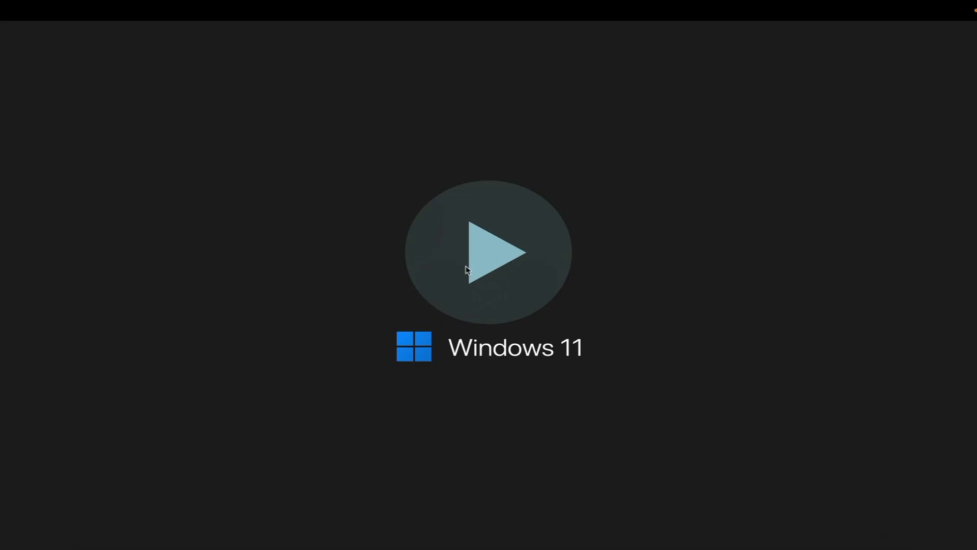
{"action": "left_click", "coordinate": [490, 270]}
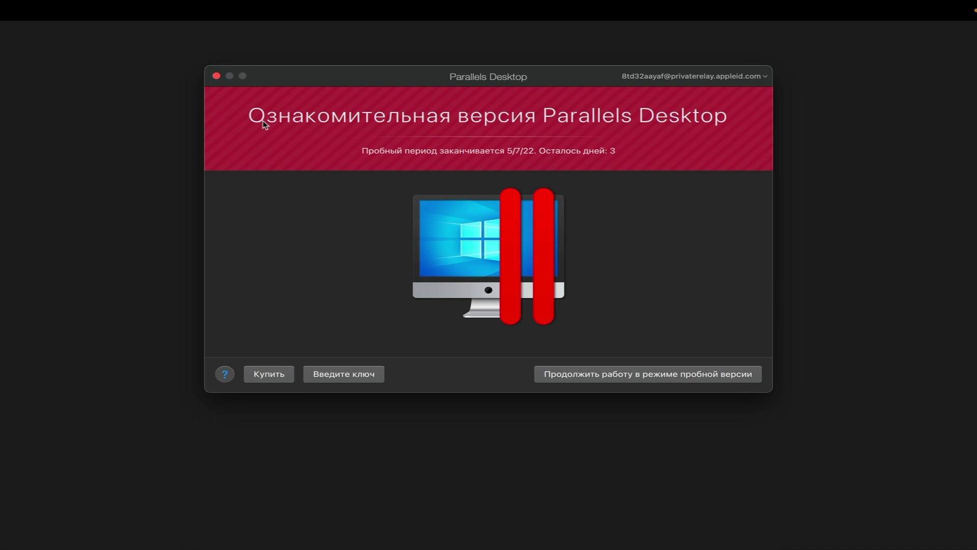
Close the trial notice showing 3 days left and launch PD Runner from the Other folder.
{"action": "left_click", "coordinate": [215, 76]}
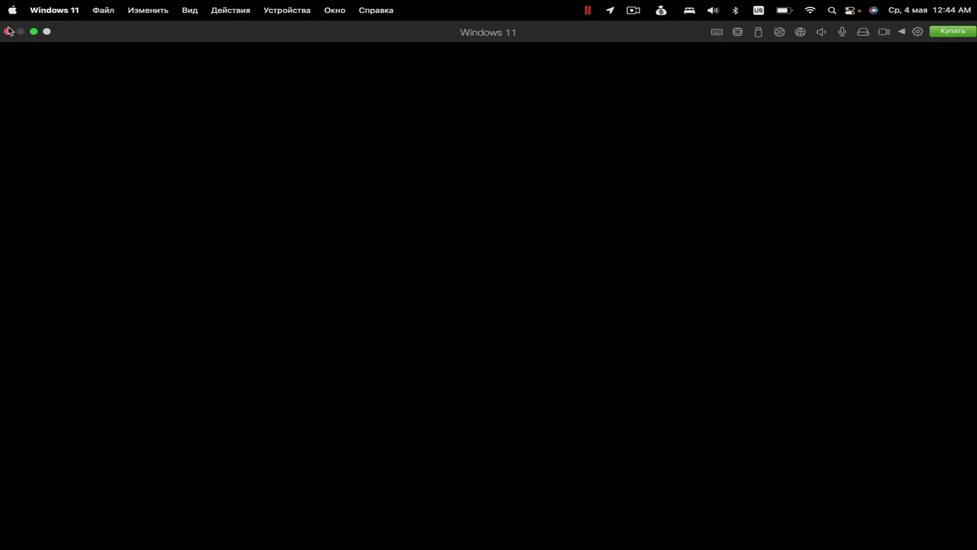
{"action": "left_click", "coordinate": [7, 31]}
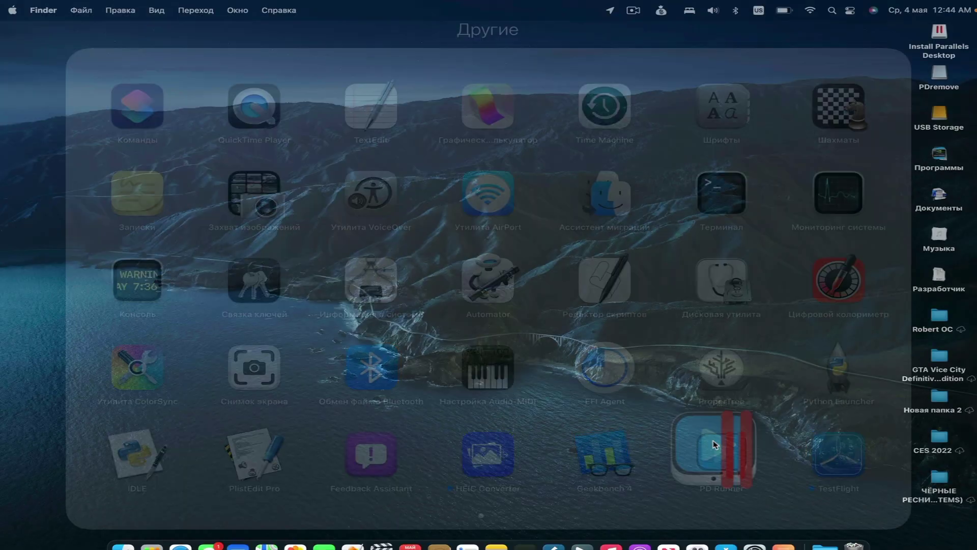
{"action": "left_click", "coordinate": [712, 445]}
Open PD Runner's menu-bar list of virtual machines to reach the Windows 11 entry.
{"action": "left_click", "coordinate": [589, 10]}
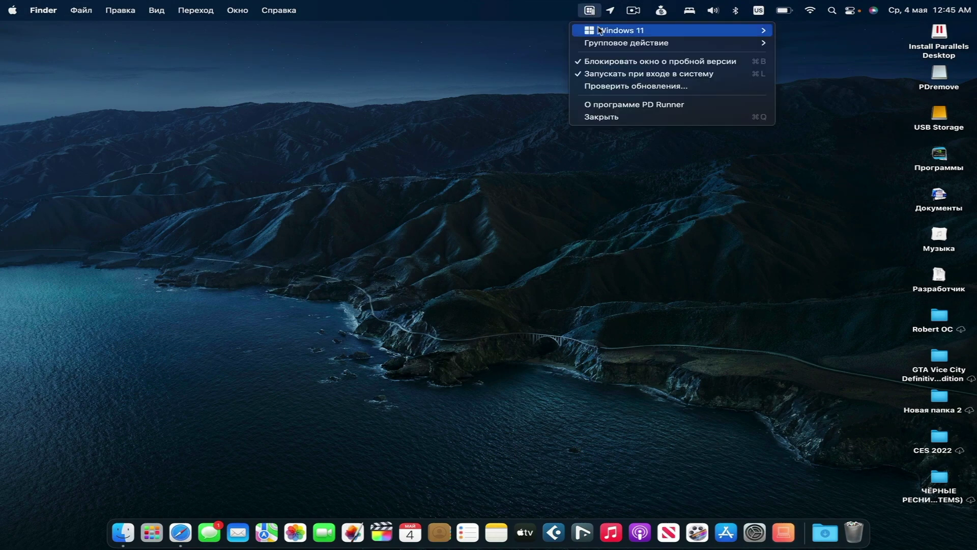
{"action": "mouse_move", "coordinate": [743, 31]}
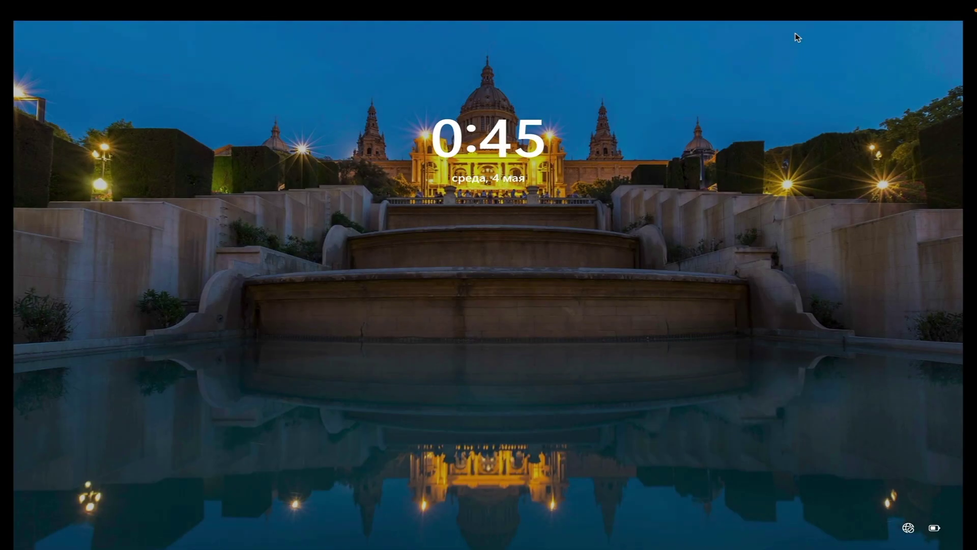
Dismiss the Windows 11 lock screen and shut it down, confirming 'Shut down anyway'.
{"action": "key", "text": "space"}
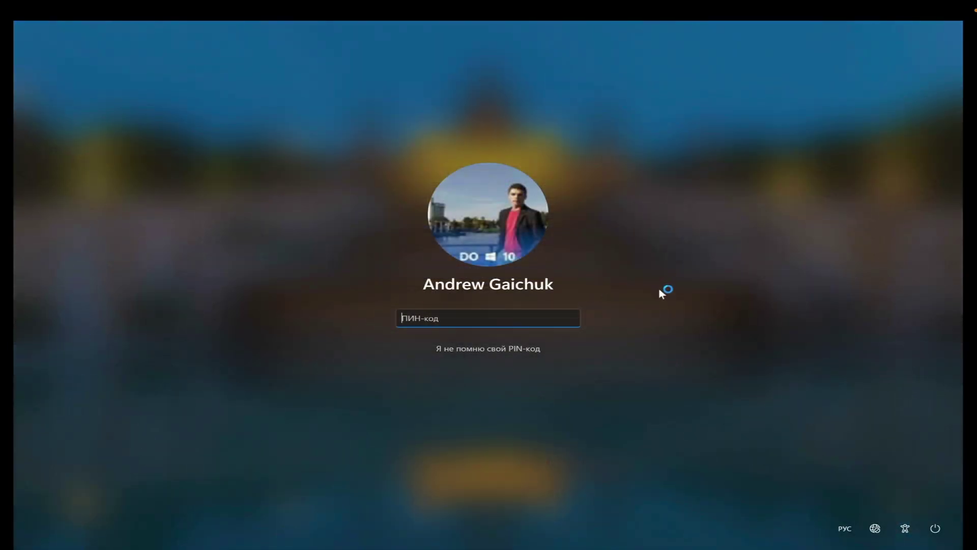
{"action": "left_click", "coordinate": [936, 529]}
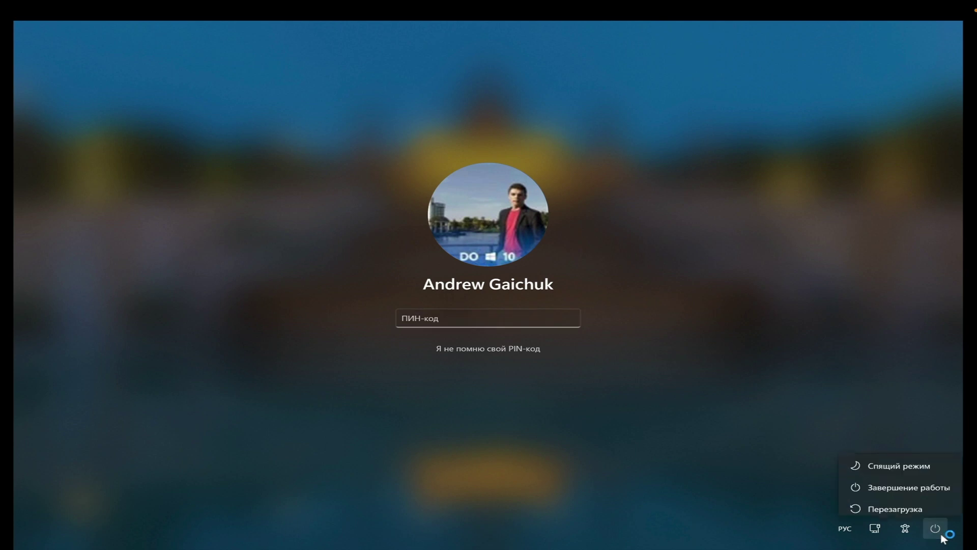
{"action": "left_click", "coordinate": [903, 484]}
{"action": "left_click", "coordinate": [912, 500]}
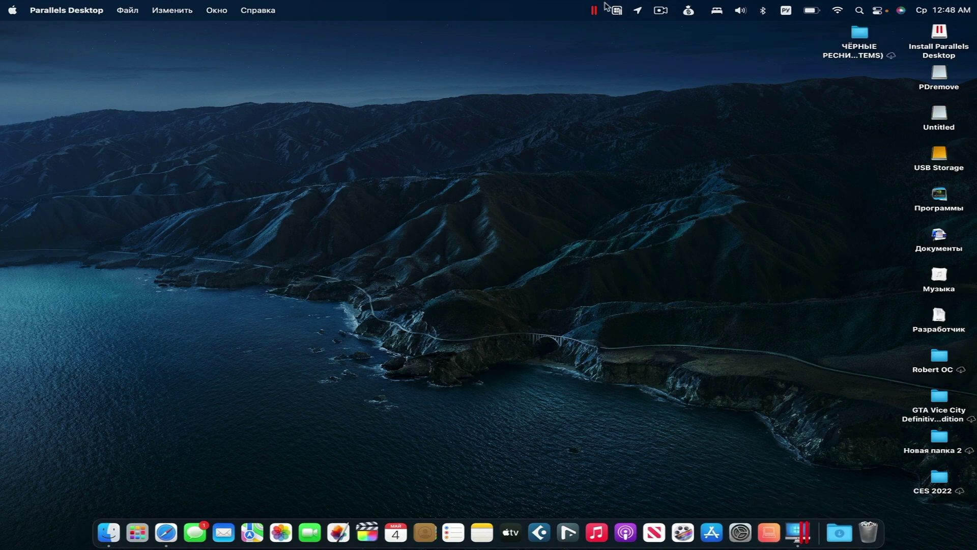
From the Control Center, start a new virtual machine that installs Windows from an image file.
{"action": "left_click", "coordinate": [598, 13]}
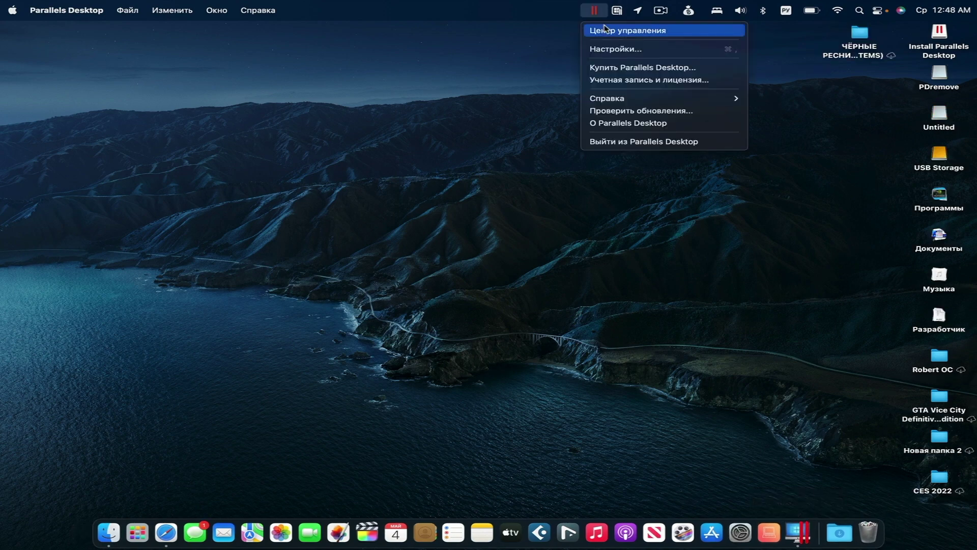
{"action": "left_click", "coordinate": [599, 30]}
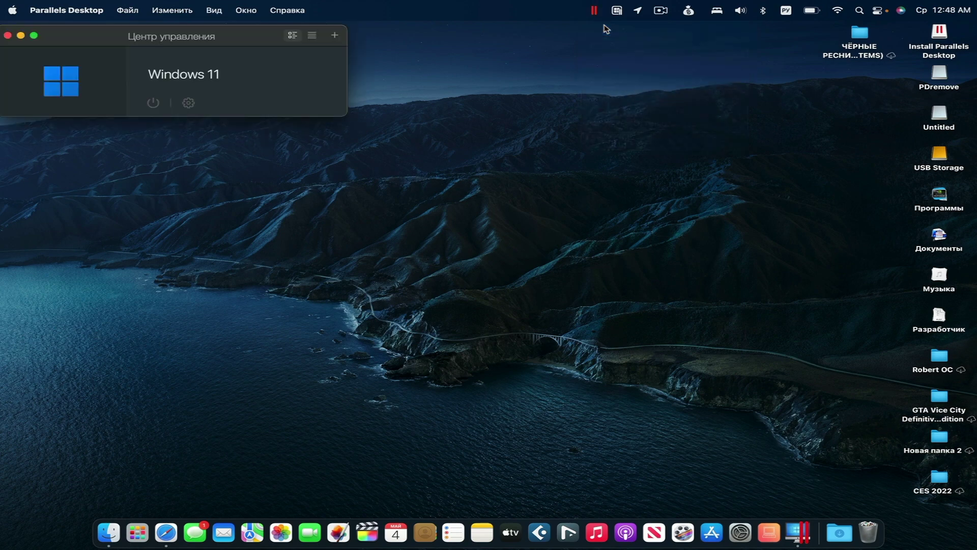
{"action": "left_click", "coordinate": [336, 35]}
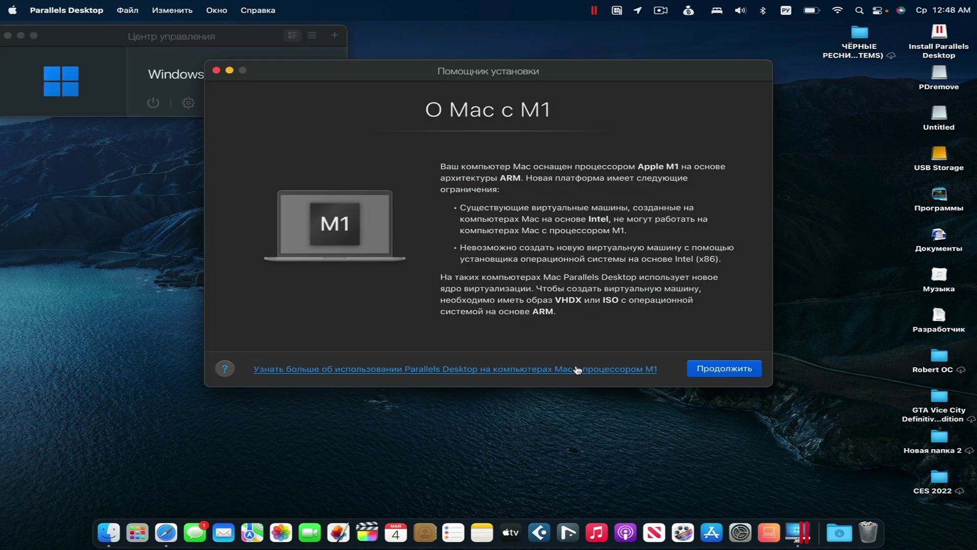
{"action": "left_click", "coordinate": [752, 370]}
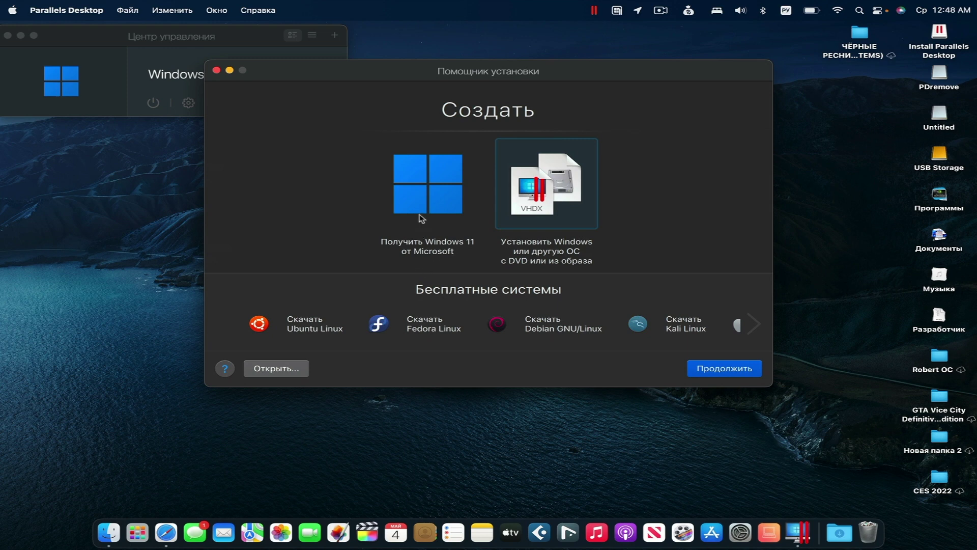
{"action": "left_click", "coordinate": [435, 189]}
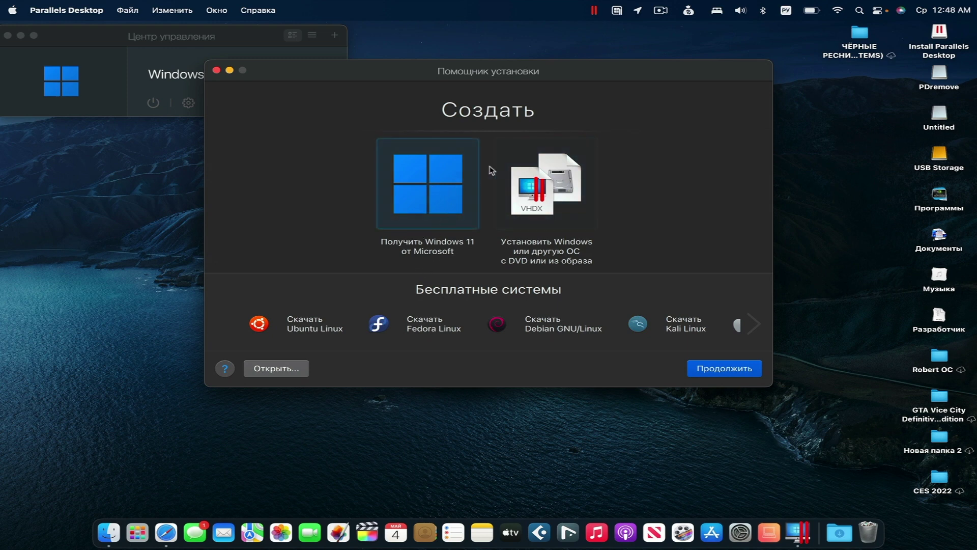
{"action": "left_click", "coordinate": [556, 194]}
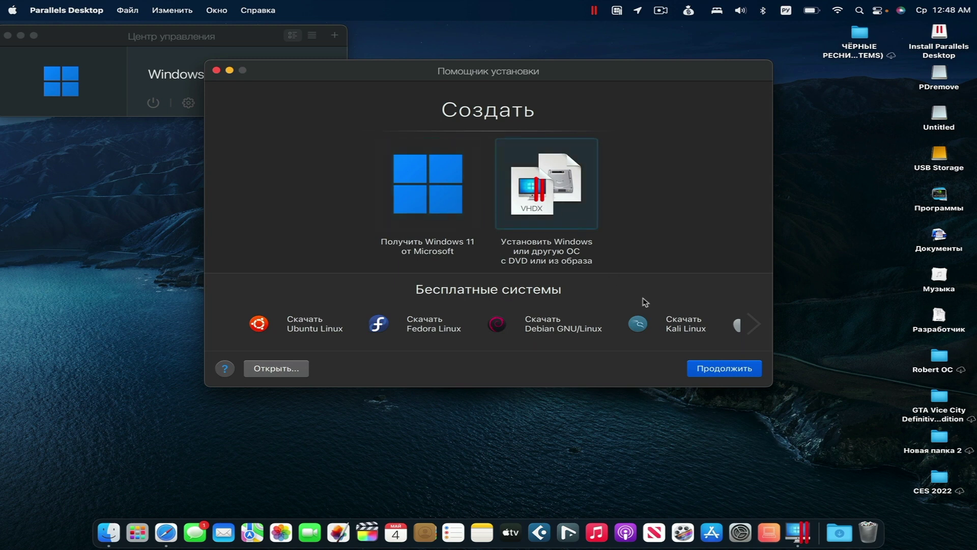
{"action": "left_click", "coordinate": [718, 357]}
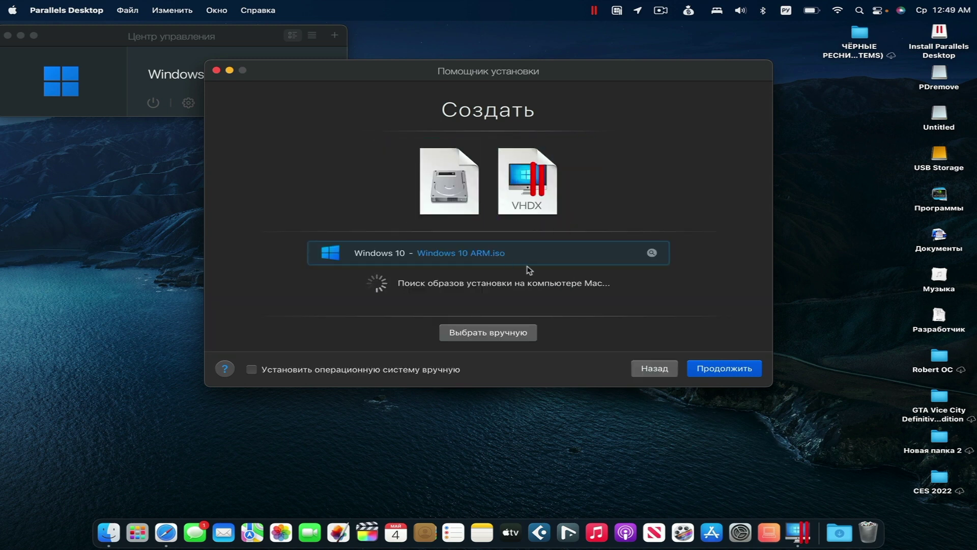
Use Windows 10 ARM.iso with the Windows 10 Pro edition for office programs, then create the VM.
{"action": "left_click", "coordinate": [741, 370]}
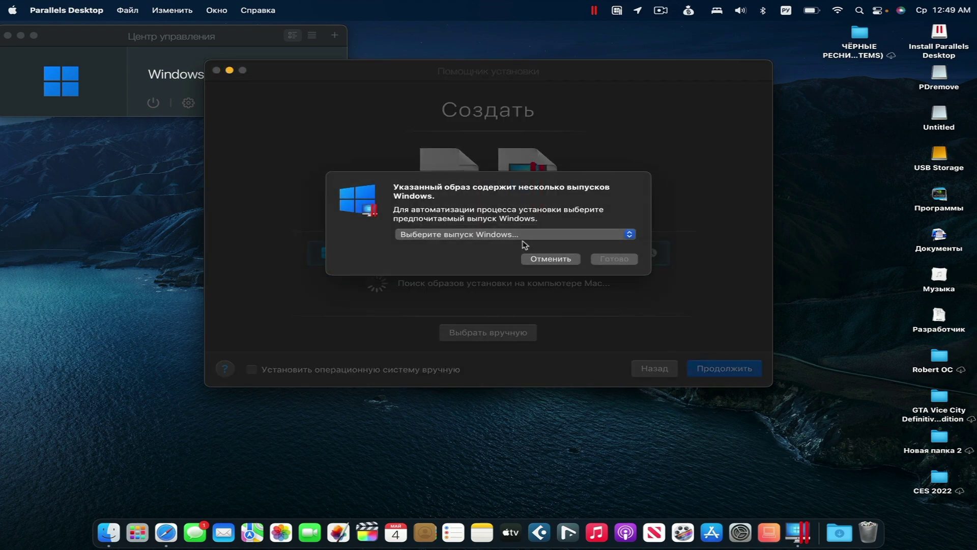
{"action": "left_click", "coordinate": [523, 238]}
{"action": "left_click", "coordinate": [523, 256]}
{"action": "left_click", "coordinate": [601, 261]}
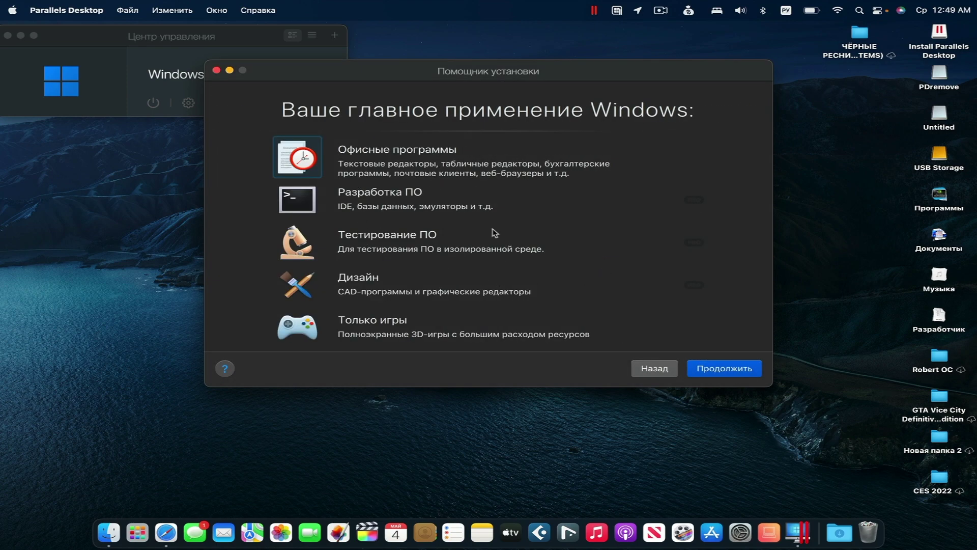
{"action": "left_click", "coordinate": [710, 367]}
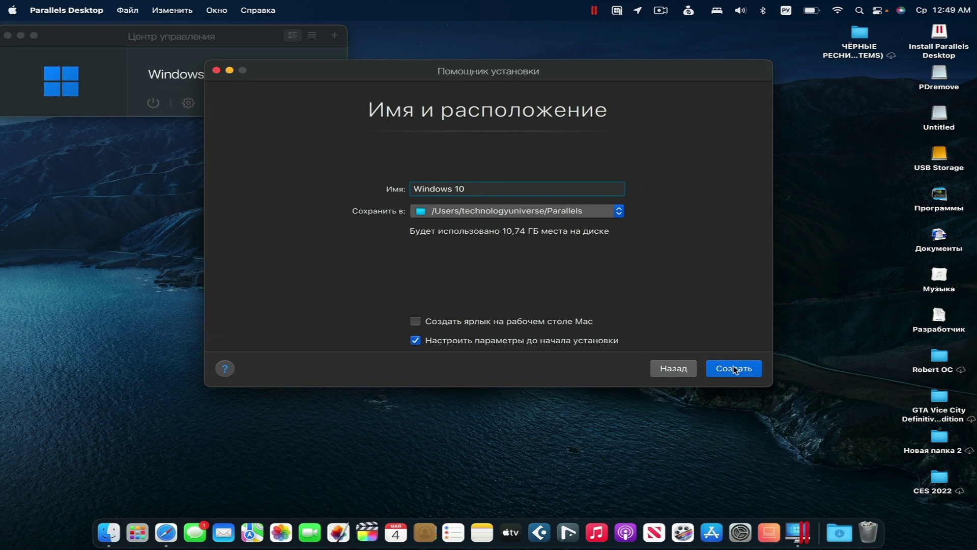
{"action": "left_click", "coordinate": [736, 369]}
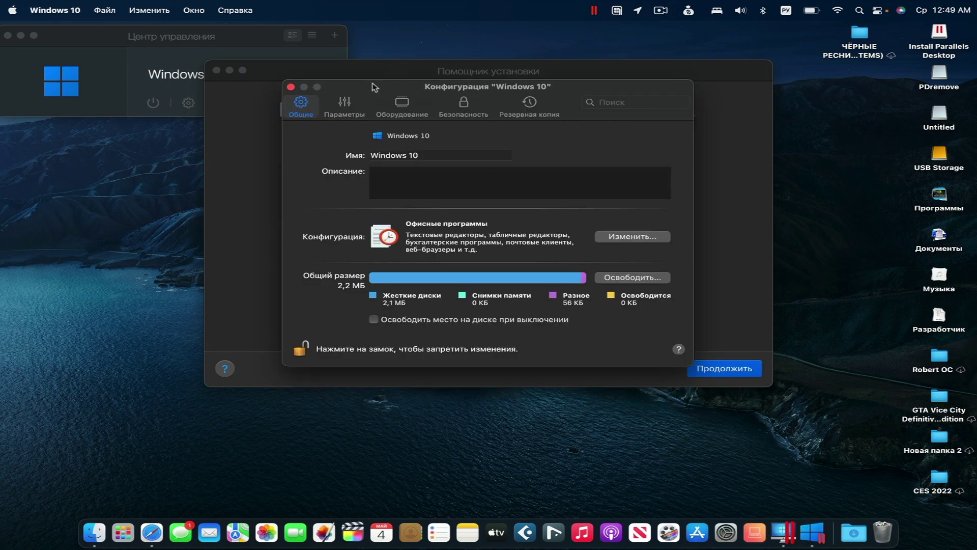
Review the VM's settings, set the network source to Wi-Fi, and launch the Windows 10 installation.
{"action": "left_click", "coordinate": [345, 102]}
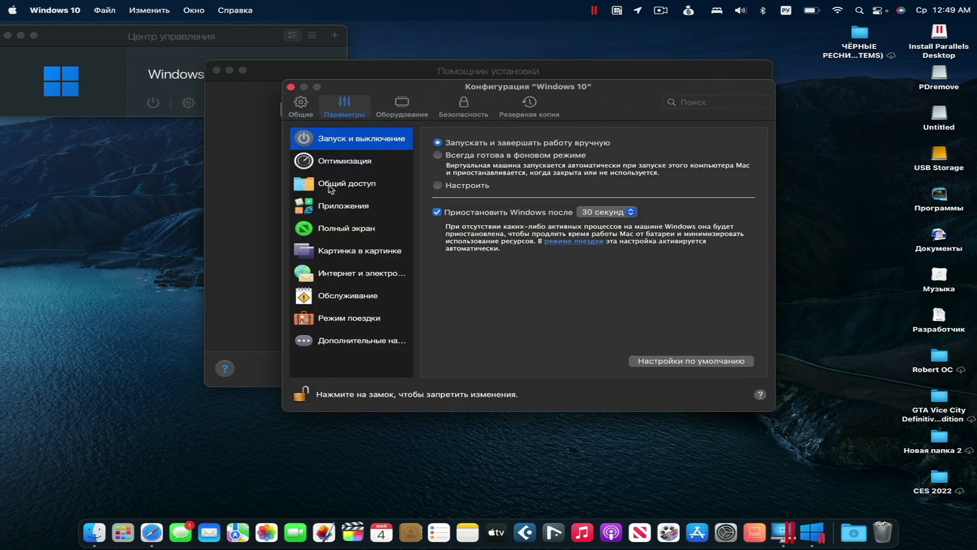
{"action": "left_click", "coordinate": [402, 104]}
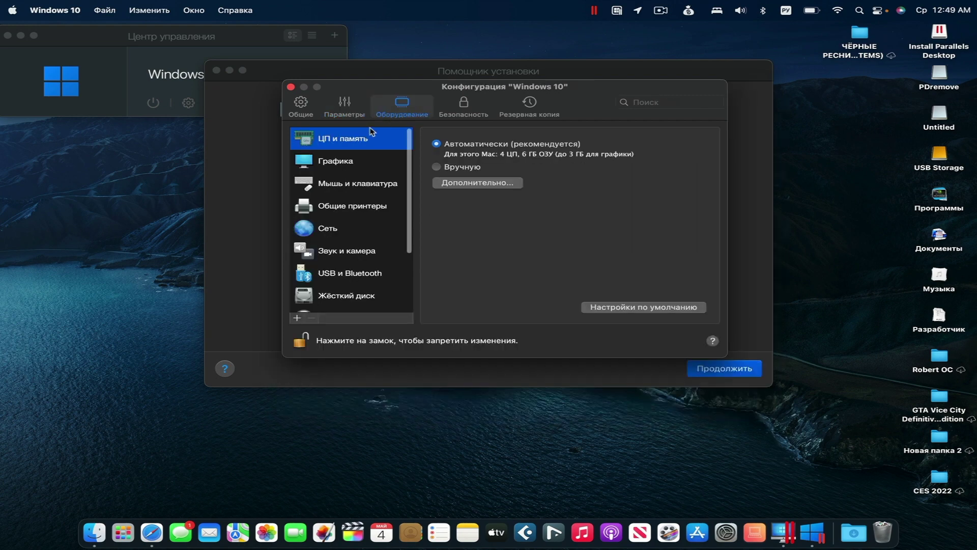
{"action": "left_click", "coordinate": [356, 161]}
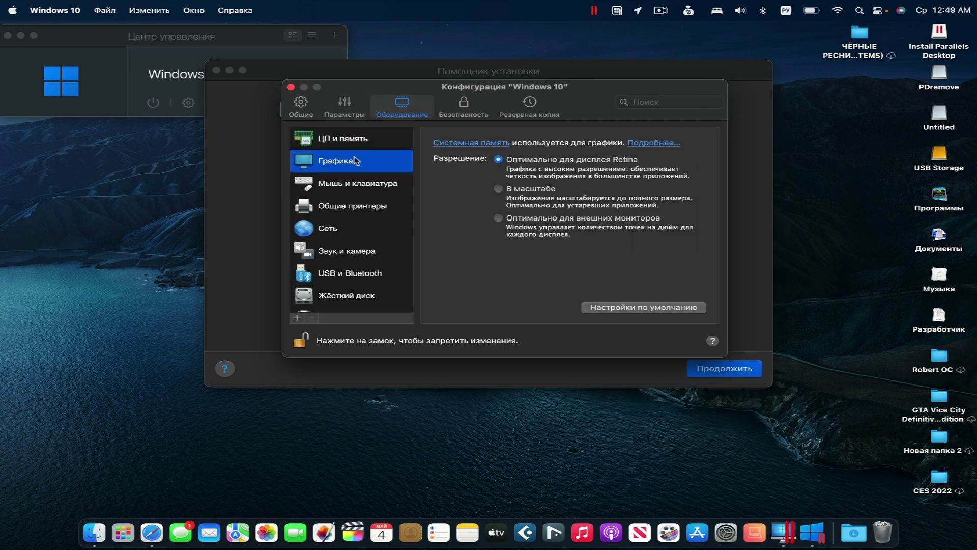
{"action": "left_click", "coordinate": [344, 228]}
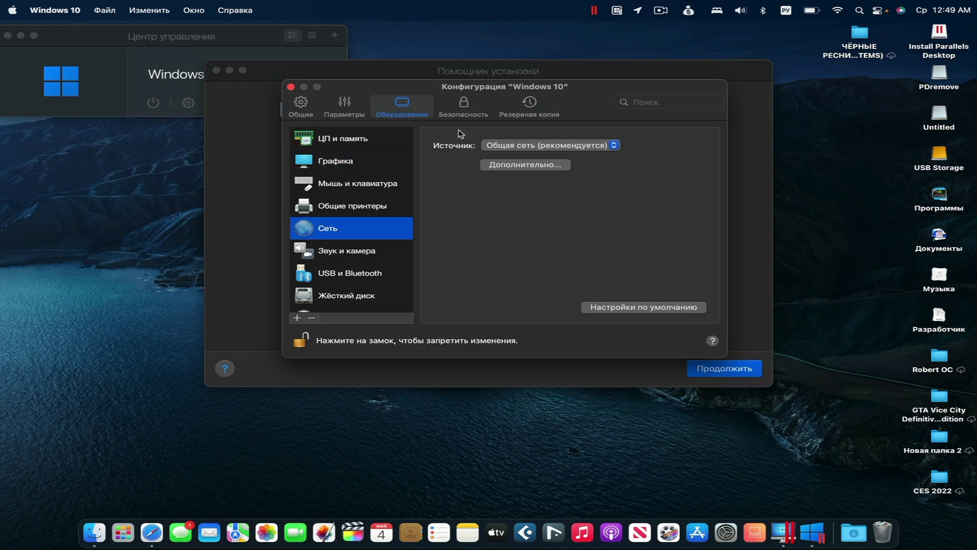
{"action": "left_click", "coordinate": [531, 145]}
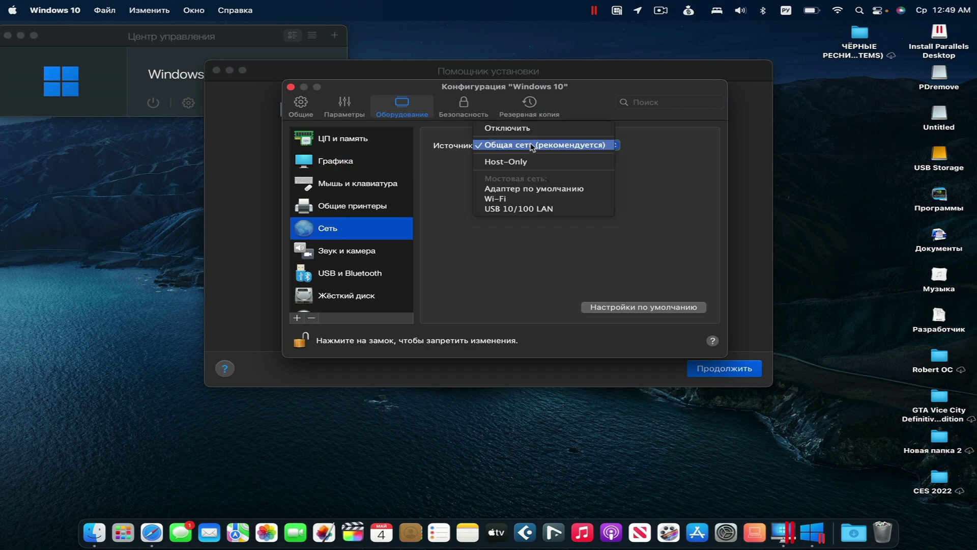
{"action": "left_click", "coordinate": [522, 196]}
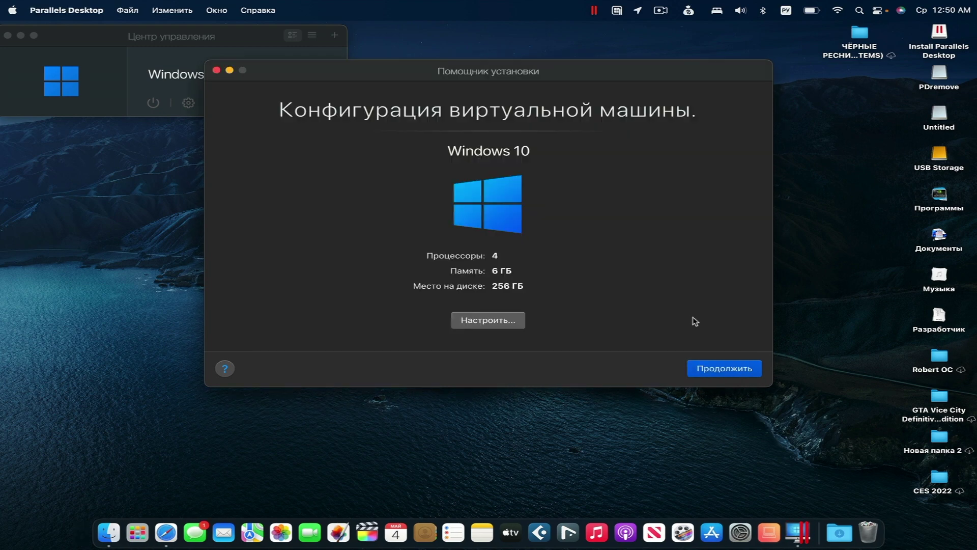
{"action": "key", "text": "super+w"}
{"action": "left_click", "coordinate": [736, 372]}
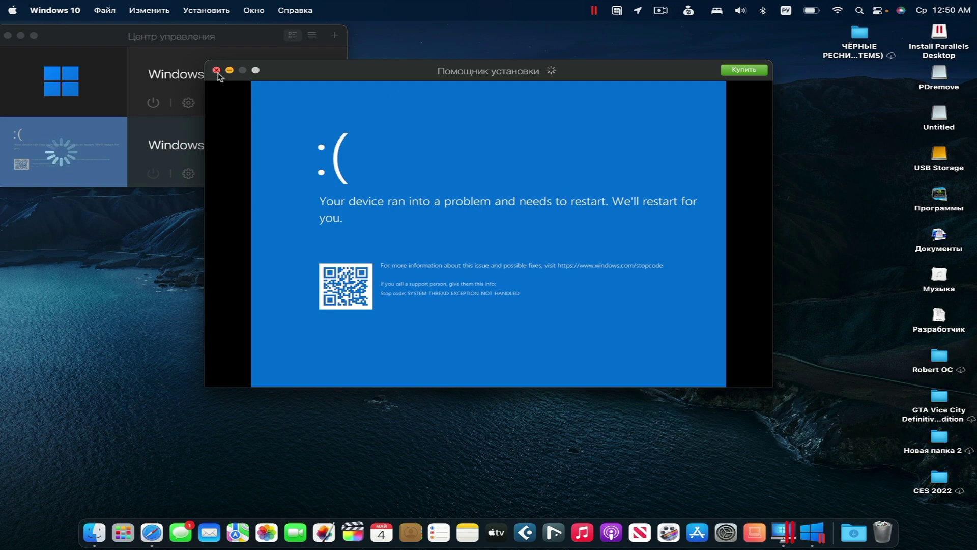
Close the crashed Windows 10 VM and choose to download and install Windows 11 from Microsoft.
{"action": "left_click", "coordinate": [216, 70]}
{"action": "left_click", "coordinate": [335, 35]}
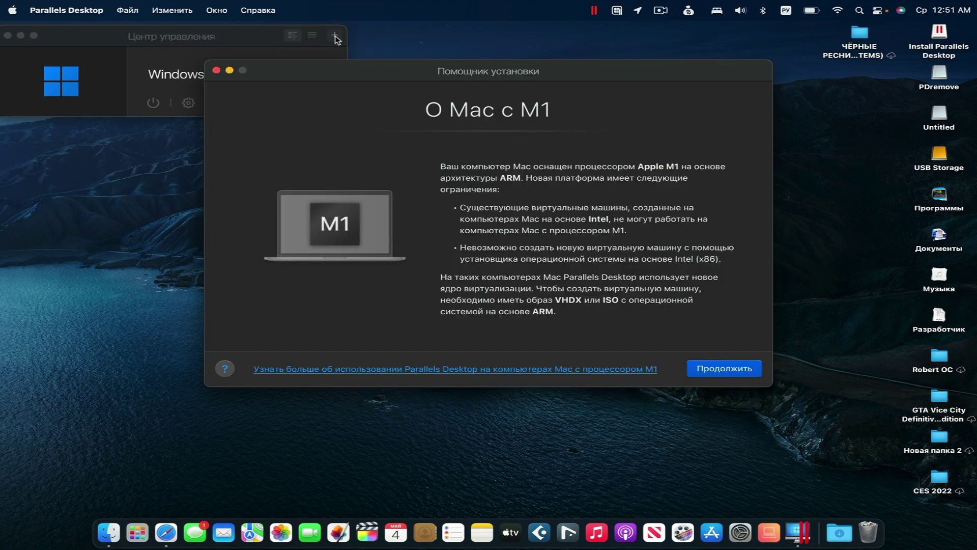
{"action": "left_click", "coordinate": [733, 364]}
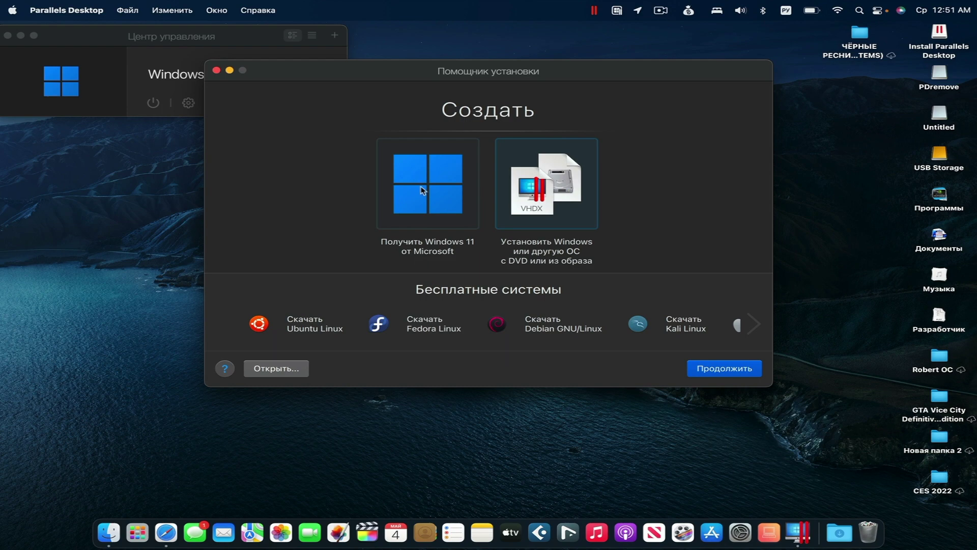
{"action": "left_click", "coordinate": [422, 189]}
{"action": "key", "text": "Return"}
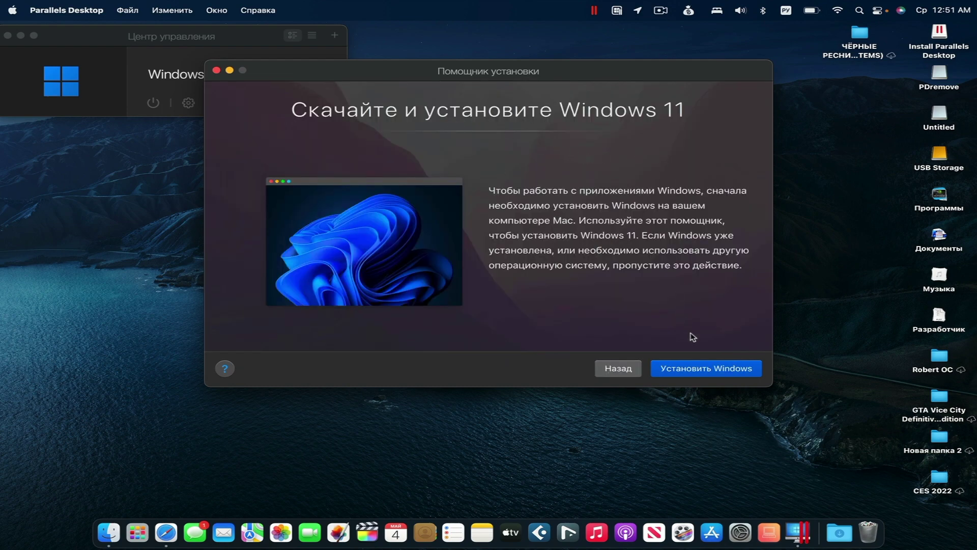
{"action": "left_click", "coordinate": [704, 372]}
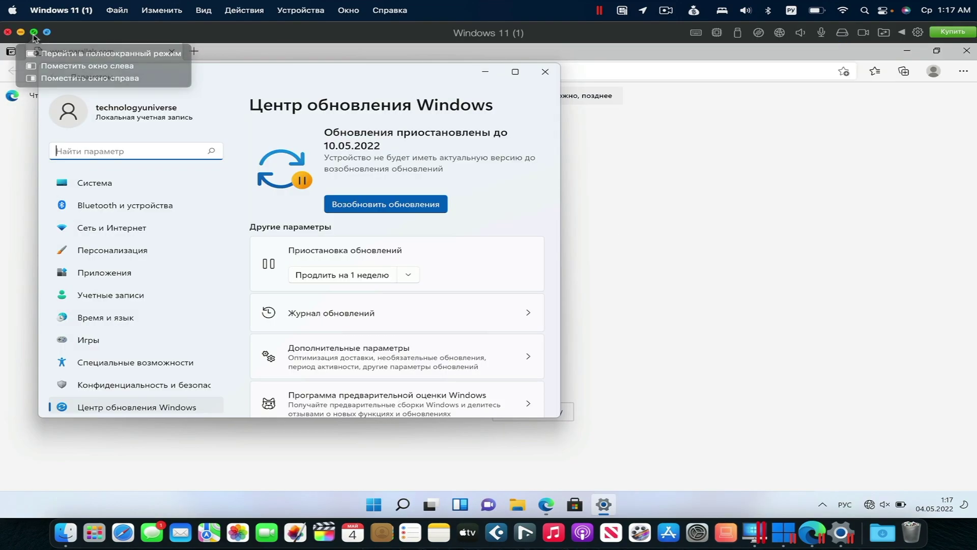
Run the VM full screen and switch off real-time virus protection in Windows Security, approving the prompt.
{"action": "left_click", "coordinate": [33, 32]}
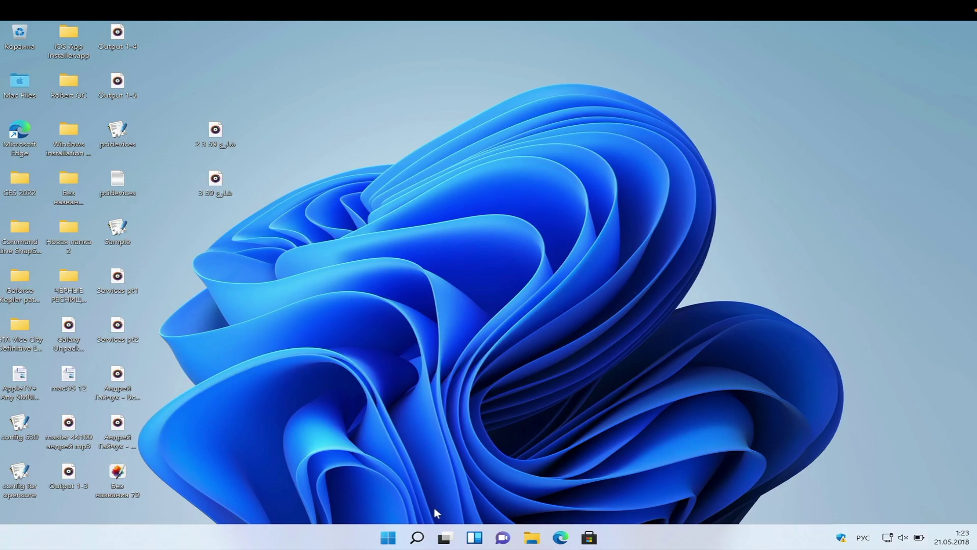
{"action": "left_click", "coordinate": [387, 538]}
{"action": "left_click", "coordinate": [645, 205]}
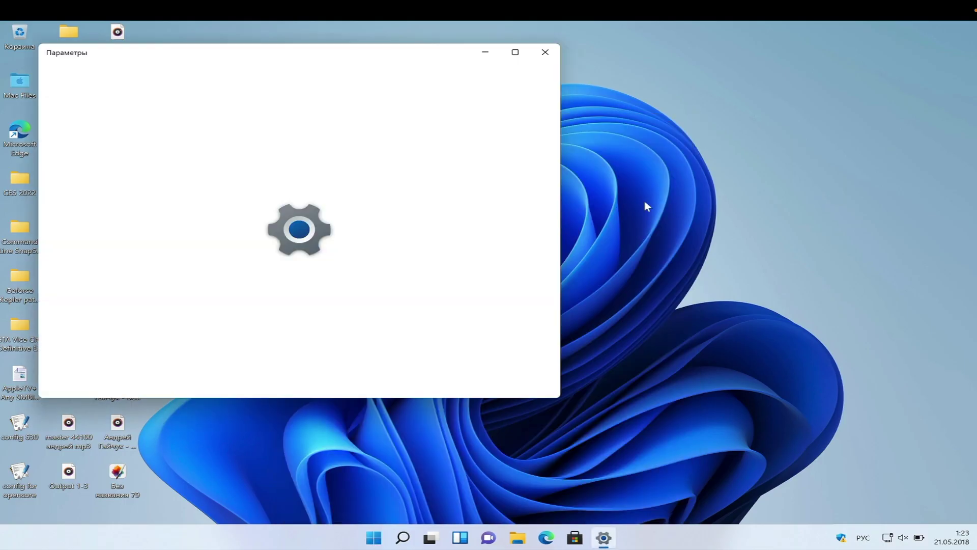
{"action": "left_click", "coordinate": [514, 51]}
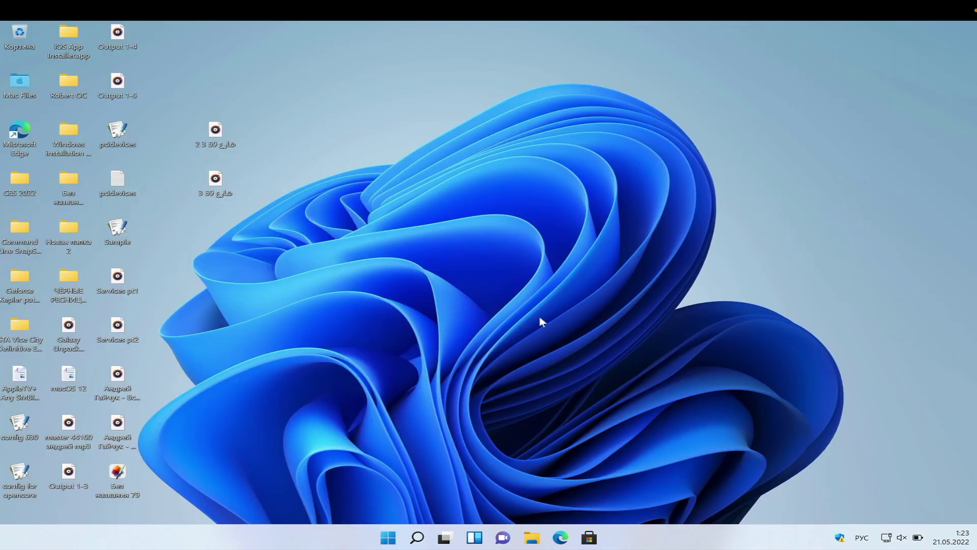
{"action": "left_click", "coordinate": [291, 250]}
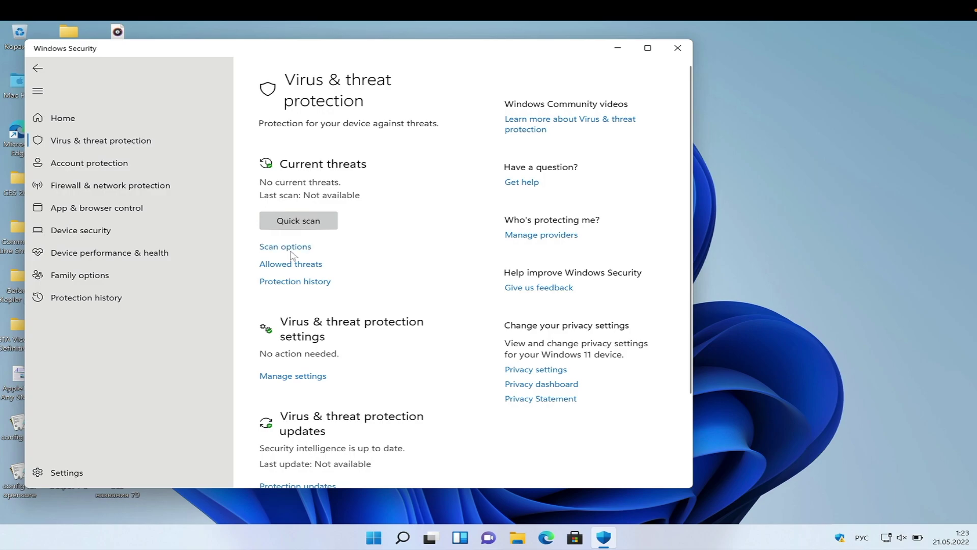
{"action": "left_click", "coordinate": [412, 362]}
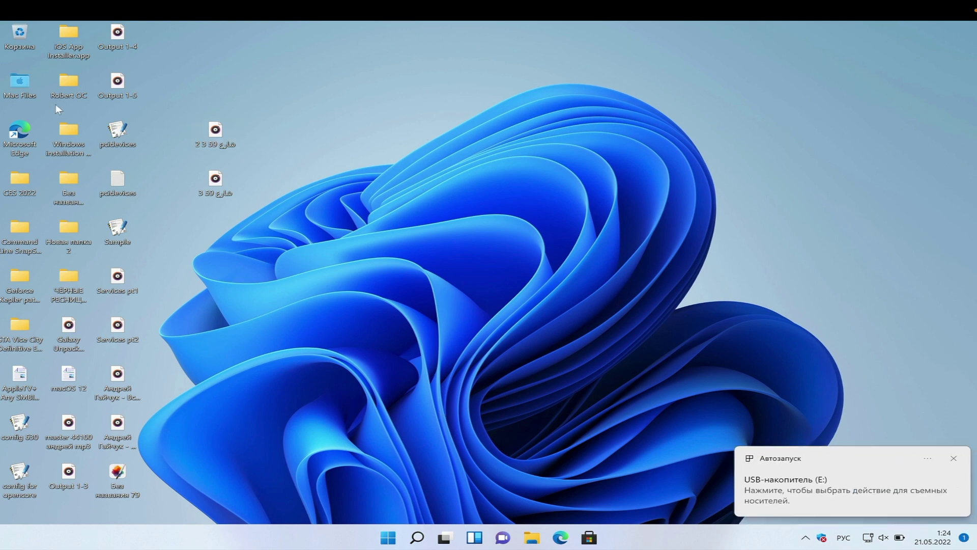
Browse the USB drive (E:) from the AutoPlay notice and open the KMSAuto Lite 1.6.5 Portable folder.
{"action": "left_click", "coordinate": [801, 476]}
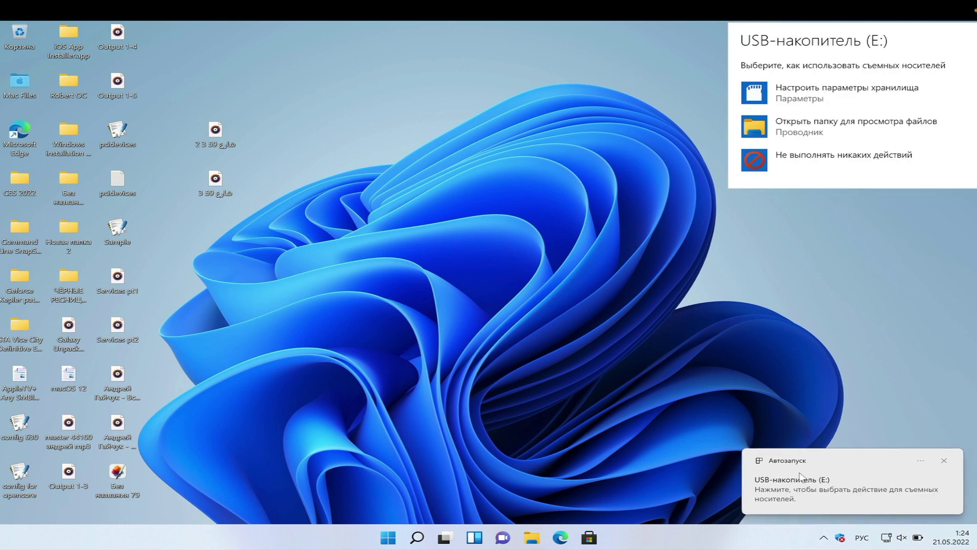
{"action": "left_click", "coordinate": [835, 133]}
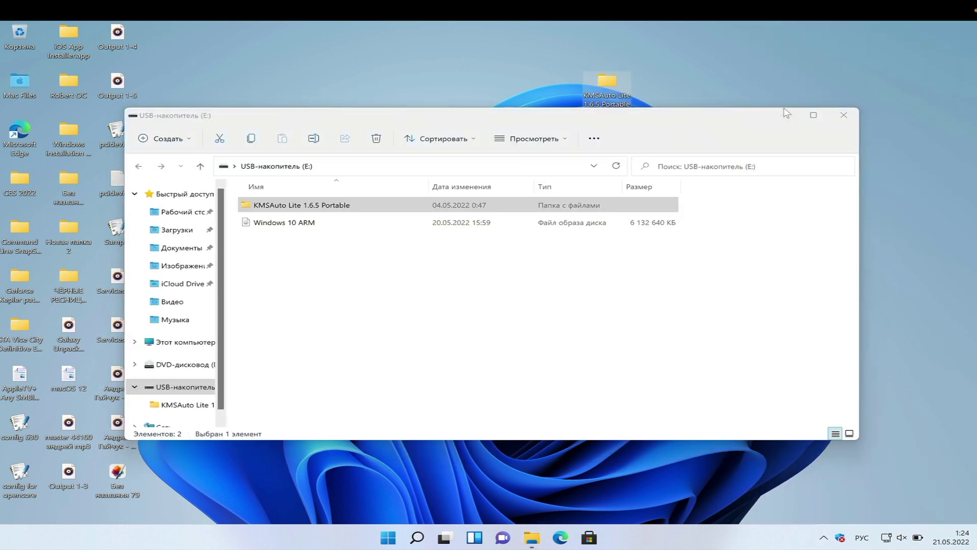
{"action": "double_click", "coordinate": [320, 205]}
Run KMSAuto x64 as administrator and approve the permission request.
{"action": "left_click", "coordinate": [323, 223]}
{"action": "right_click", "coordinate": [323, 223]}
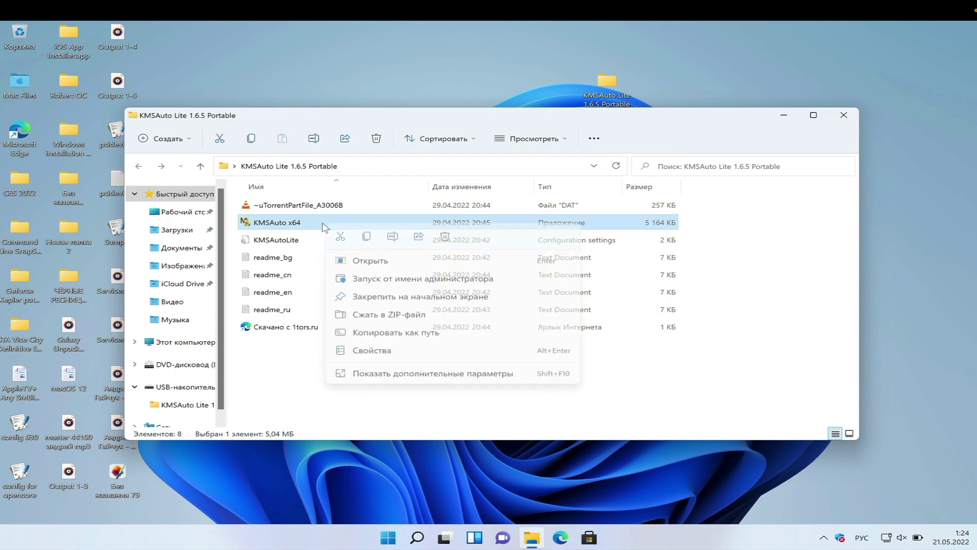
{"action": "left_click", "coordinate": [371, 279]}
{"action": "left_click", "coordinate": [401, 375]}
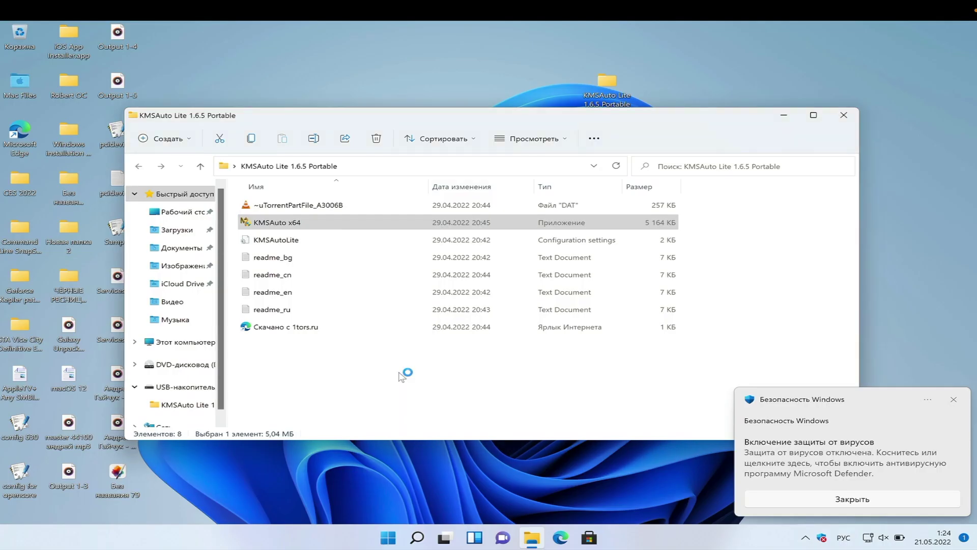
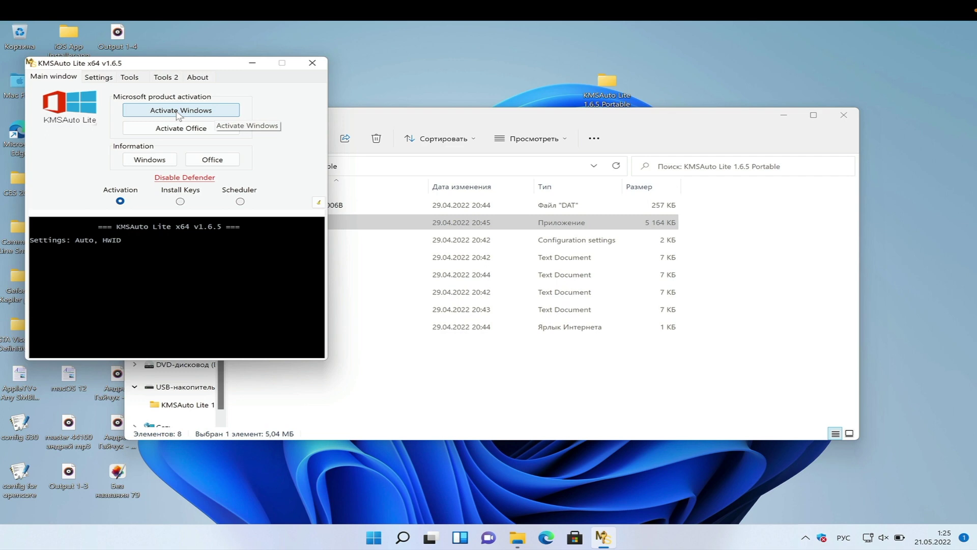
Activate Windows permanently in KMSAuto Lite, then close the activator window.
{"action": "left_click", "coordinate": [179, 113]}
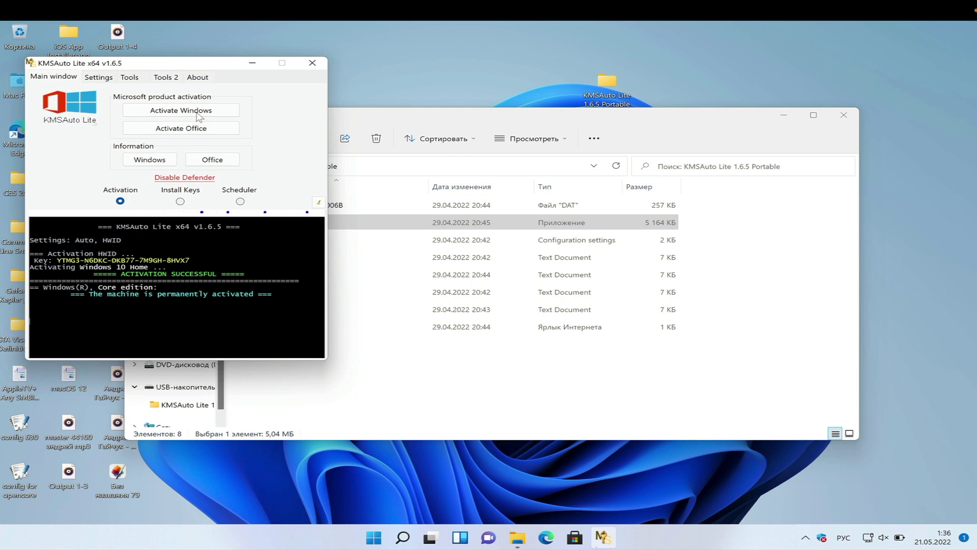
{"action": "left_click", "coordinate": [313, 63]}
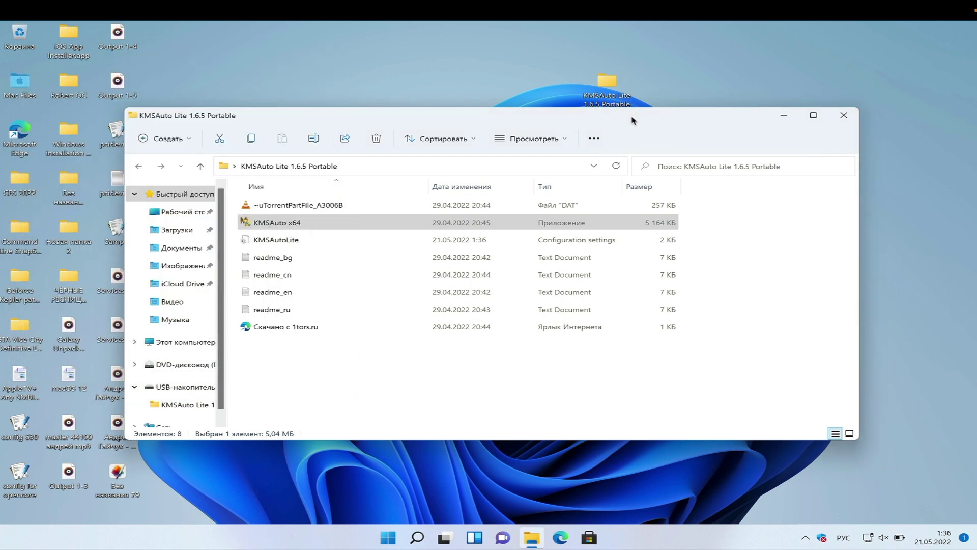
Close the activator's folder window and launch Settings maximized from Start.
{"action": "left_click", "coordinate": [851, 115]}
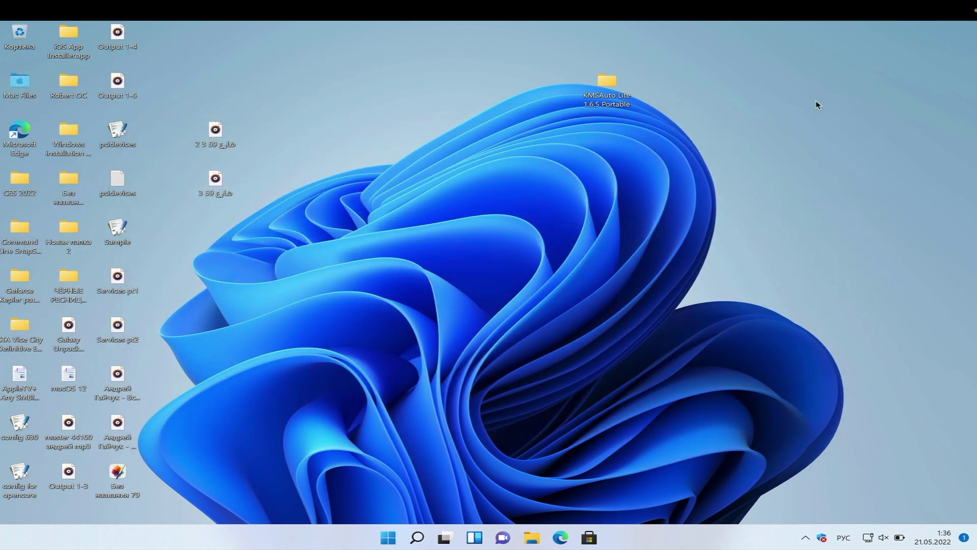
{"action": "left_click", "coordinate": [388, 538]}
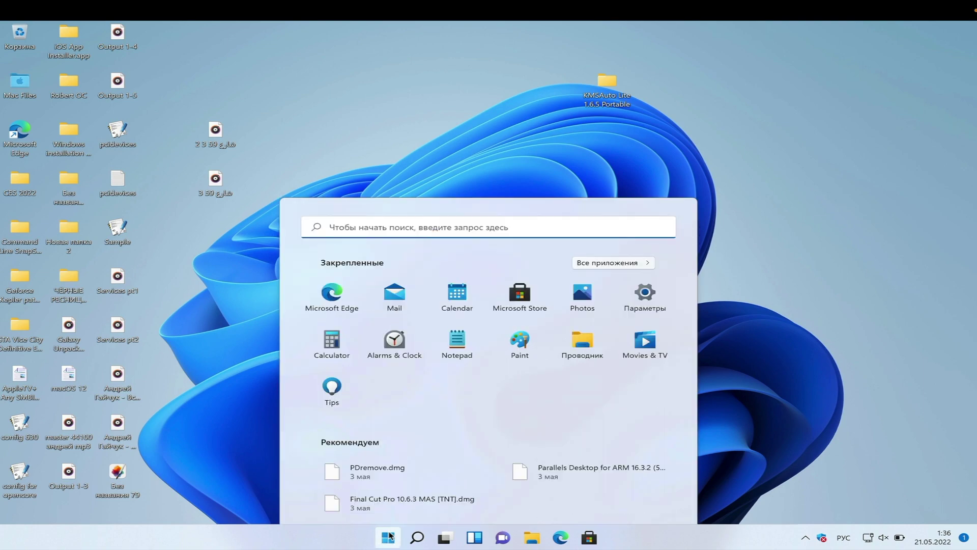
{"action": "left_click", "coordinate": [634, 206]}
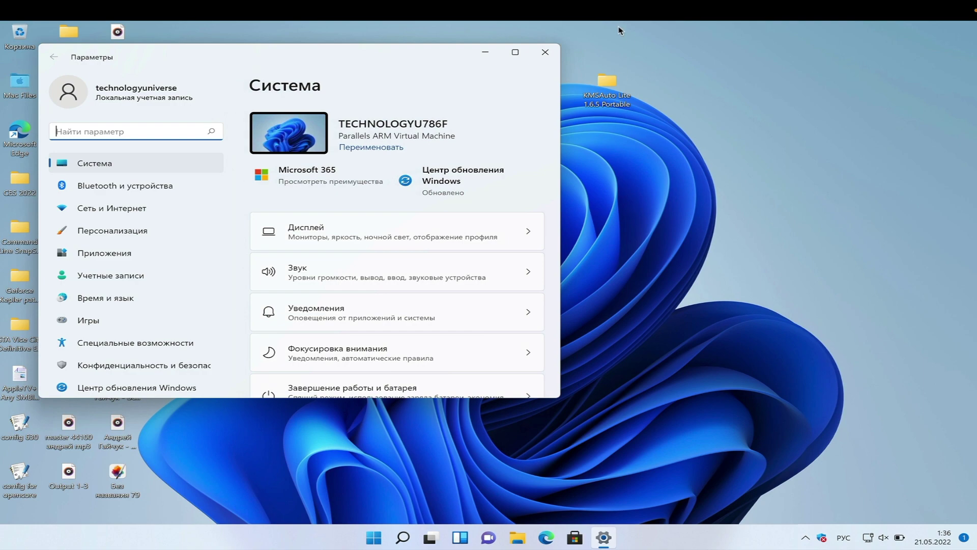
{"action": "left_click", "coordinate": [516, 53]}
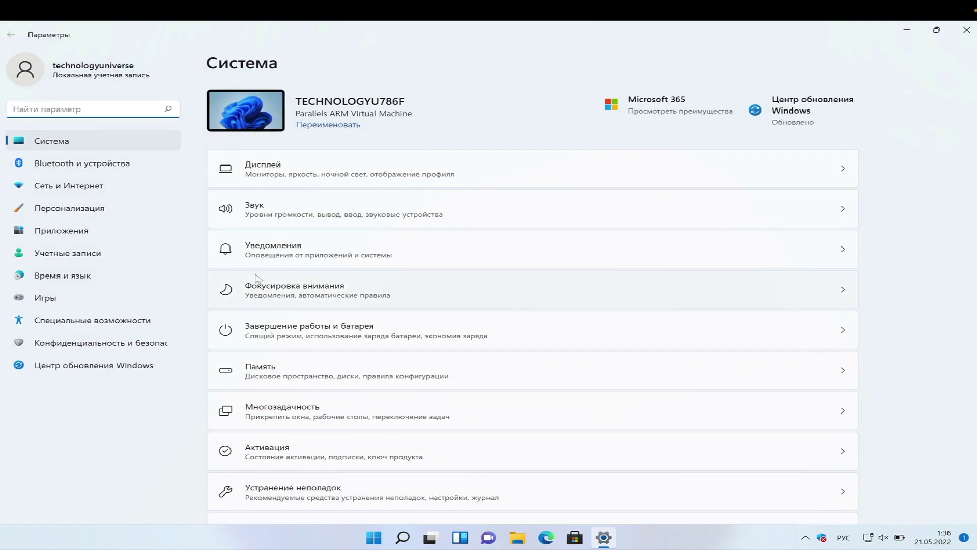
Check the Activation state details, then go through Windows Update to the Accounts page.
{"action": "left_click", "coordinate": [279, 448]}
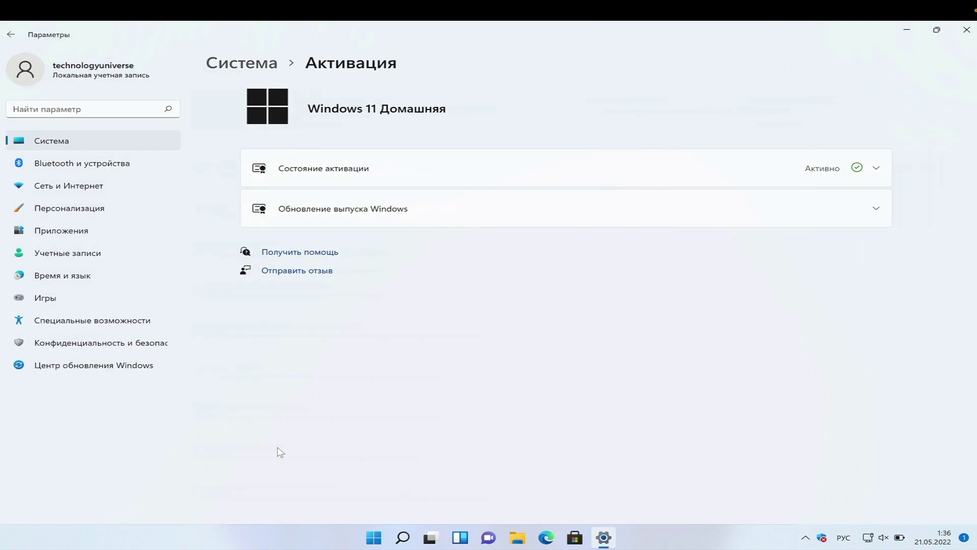
{"action": "left_click", "coordinate": [589, 161]}
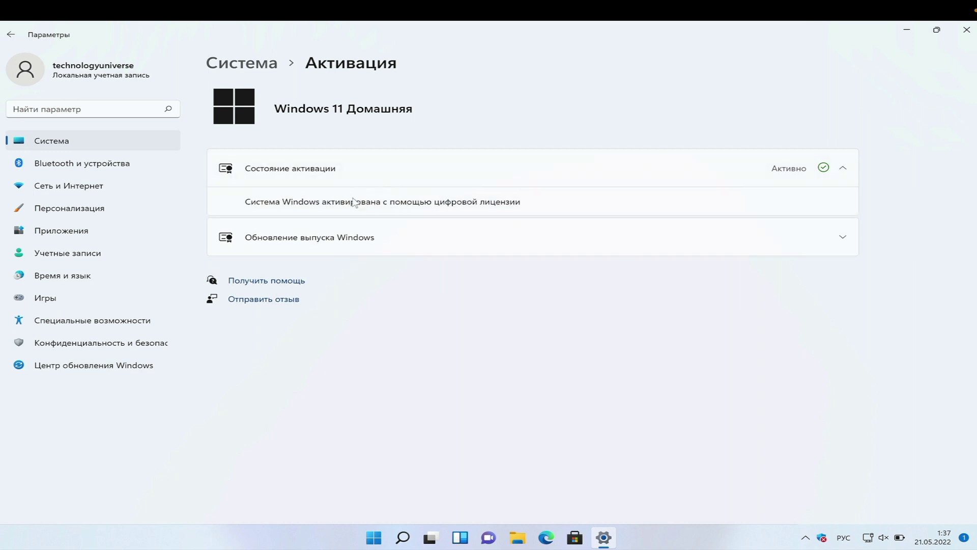
{"action": "left_click", "coordinate": [69, 364]}
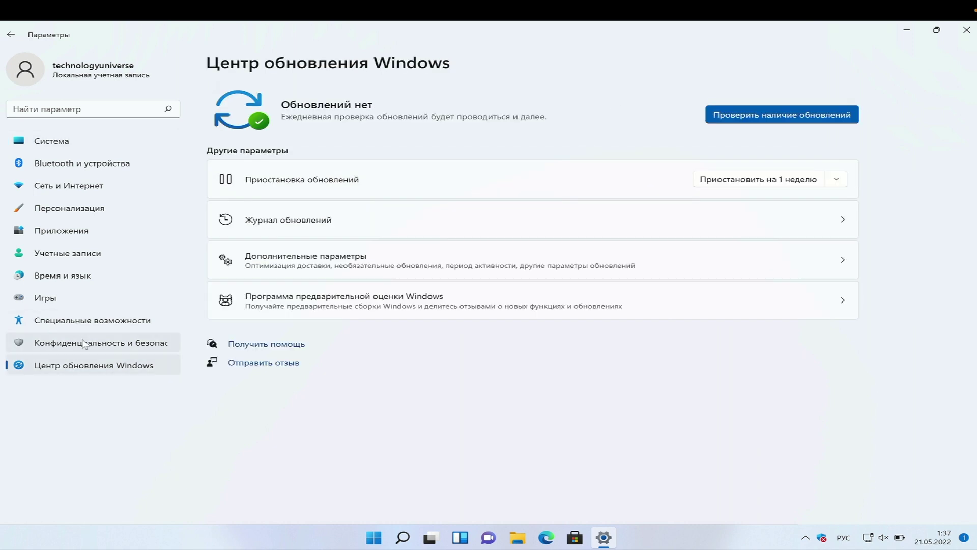
{"action": "left_click", "coordinate": [86, 251]}
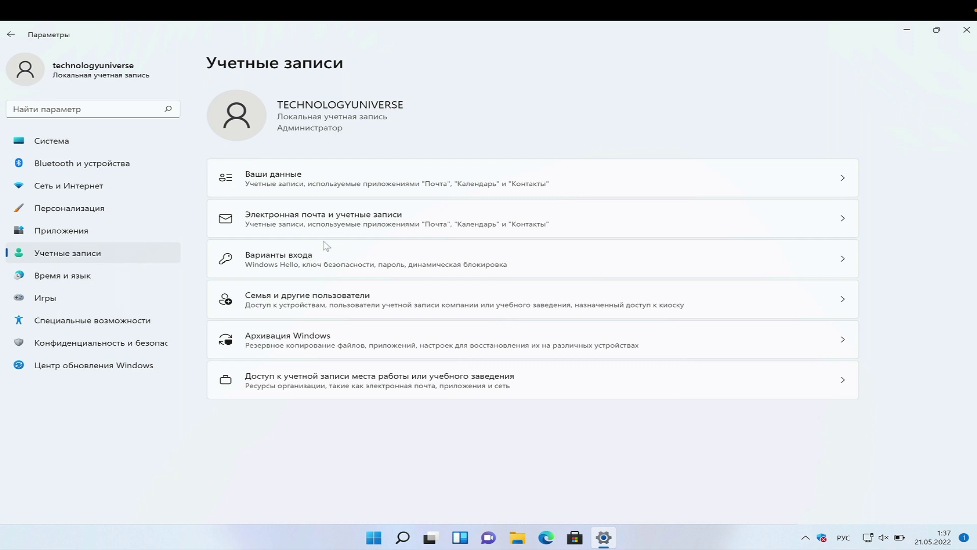
Add a Microsoft account under Email & accounts using its e-mail and password, then return to Windows Update.
{"action": "left_click", "coordinate": [340, 231]}
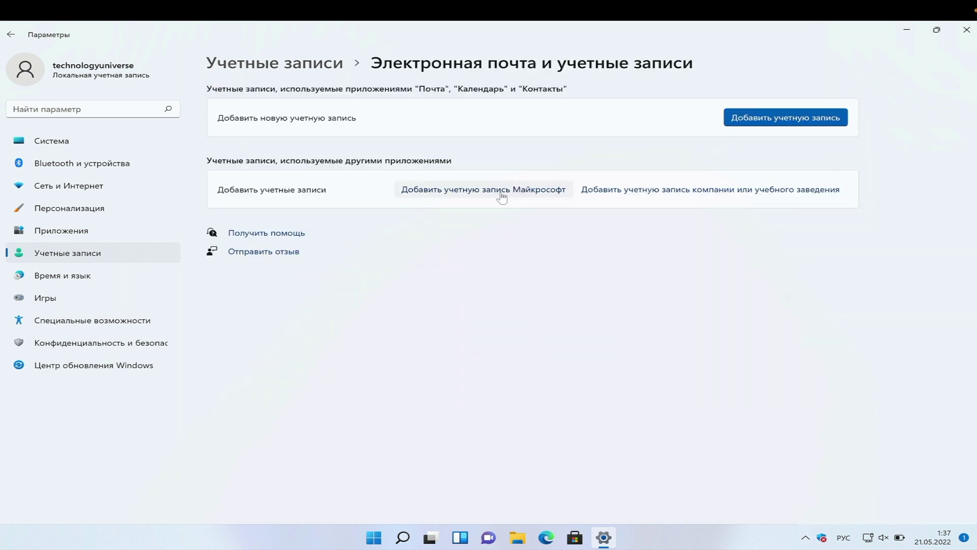
{"action": "left_click", "coordinate": [502, 197]}
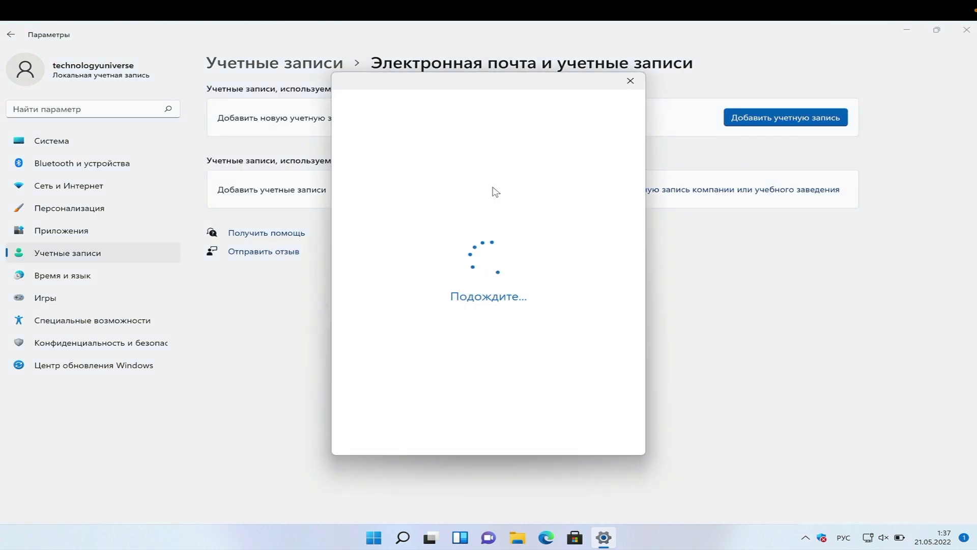
{"action": "type", "text": "фт"}
{"action": "key", "text": "BackSpace"}
{"action": "key", "text": "BackSpace"}
{"action": "key", "text": "alt+shift"}
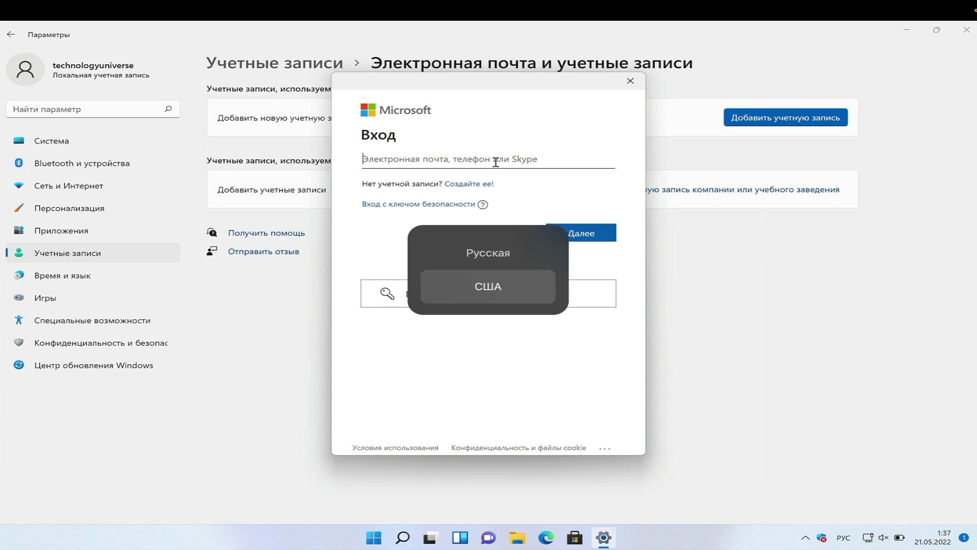
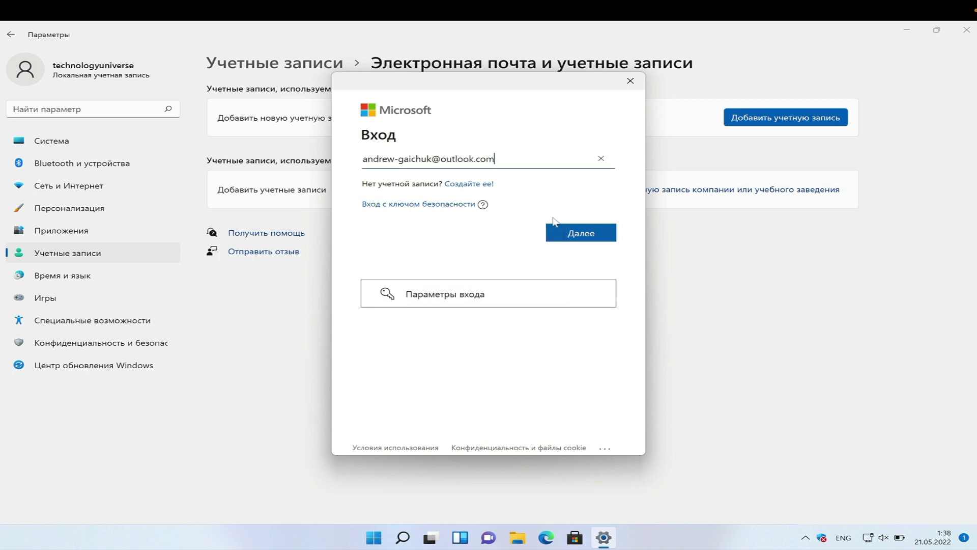
{"action": "left_click", "coordinate": [574, 233]}
{"action": "type", "text": "••••••"}
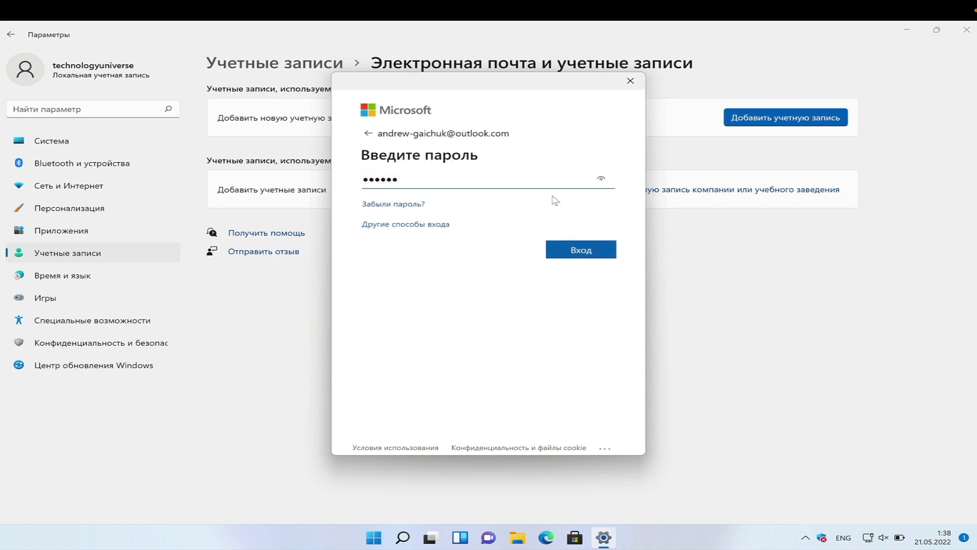
{"action": "type", "text": "••••••"}
{"action": "key", "text": "Return"}
{"action": "left_click", "coordinate": [579, 283]}
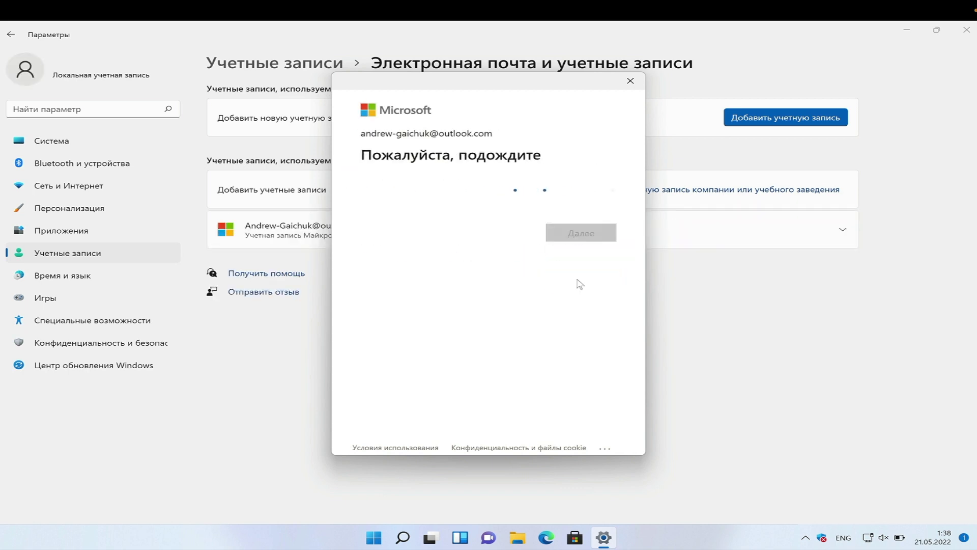
{"action": "left_click", "coordinate": [38, 365]}
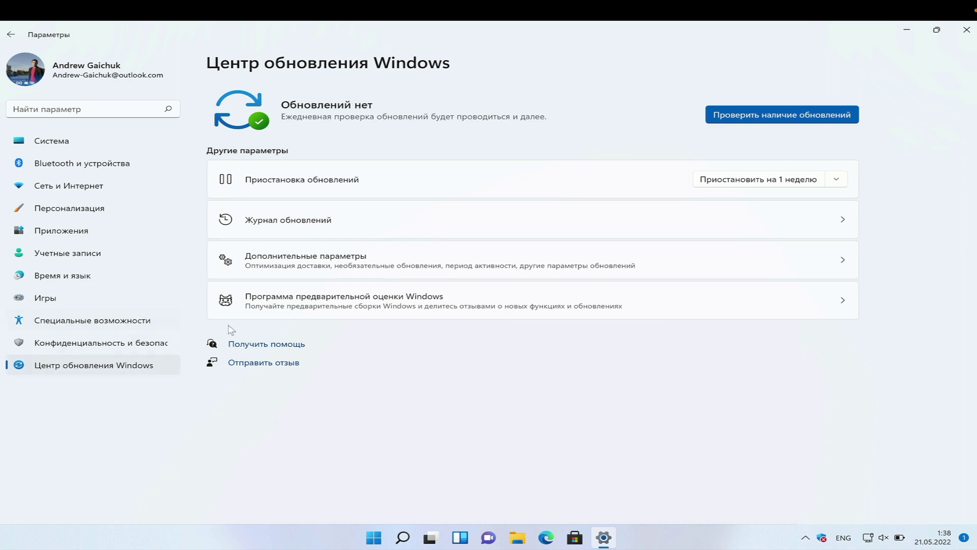
Turn on optional diagnostic data, then reopen the Windows Insider Program page.
{"action": "left_click", "coordinate": [314, 305]}
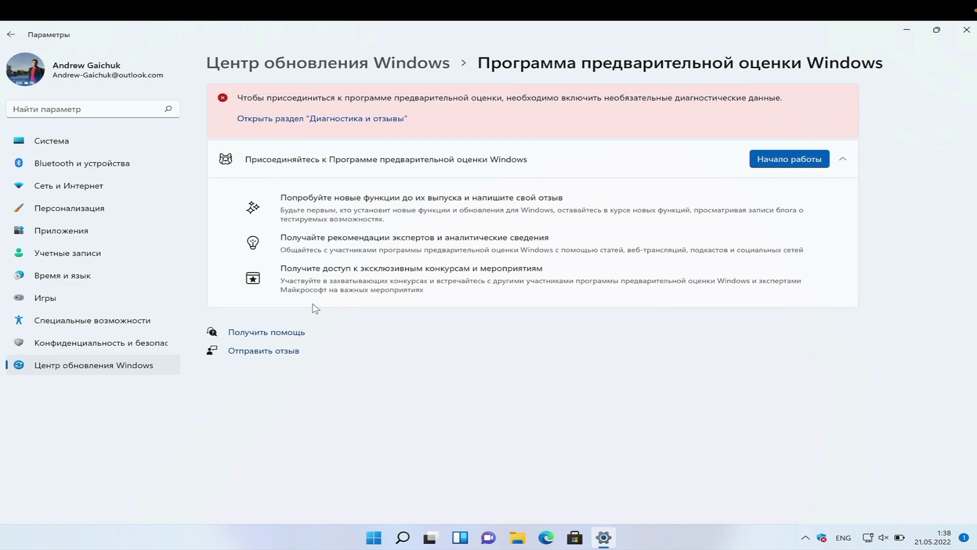
{"action": "left_click", "coordinate": [384, 120]}
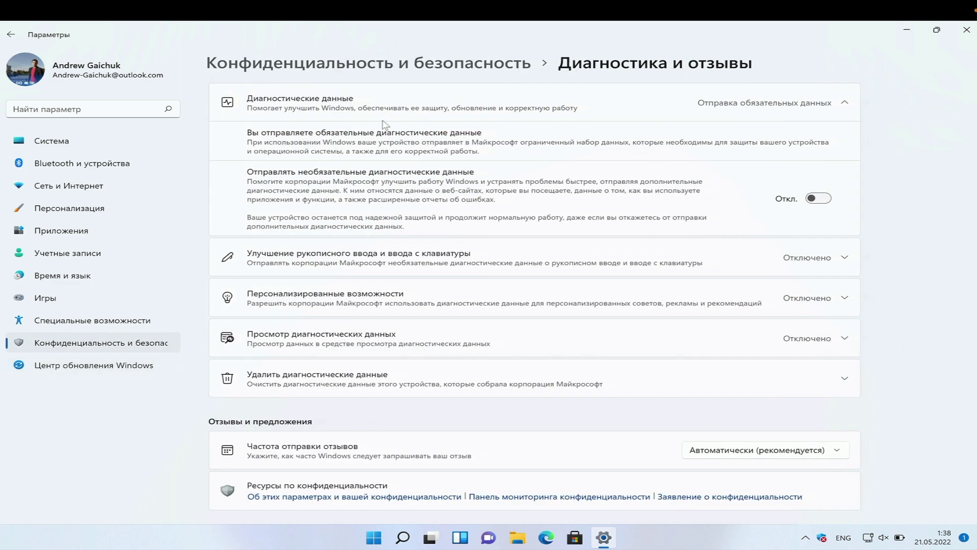
{"action": "left_click", "coordinate": [817, 198]}
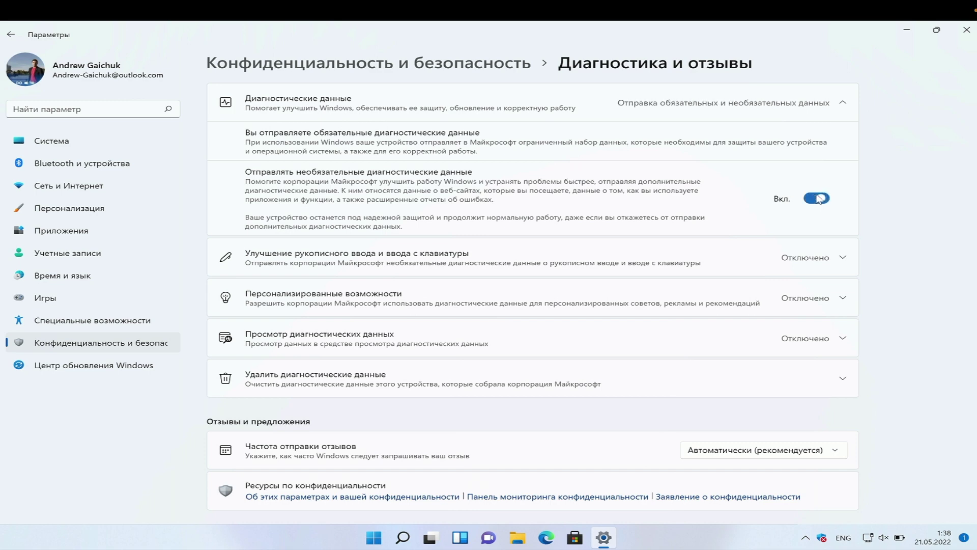
{"action": "left_click", "coordinate": [10, 34]}
{"action": "left_click", "coordinate": [255, 313]}
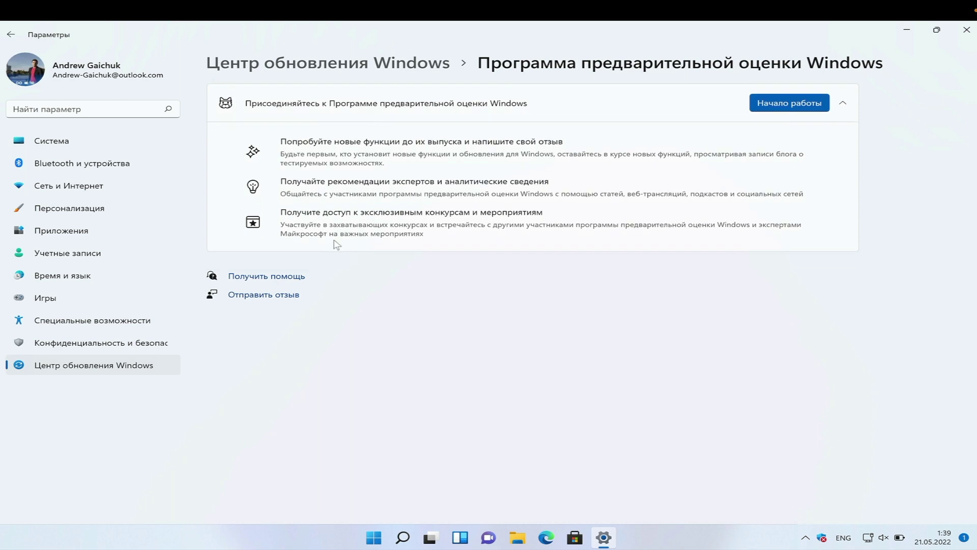
Join the Insider Program's Dev Channel with the signed-in Microsoft account, accept agreements, and restart.
{"action": "left_click", "coordinate": [786, 107]}
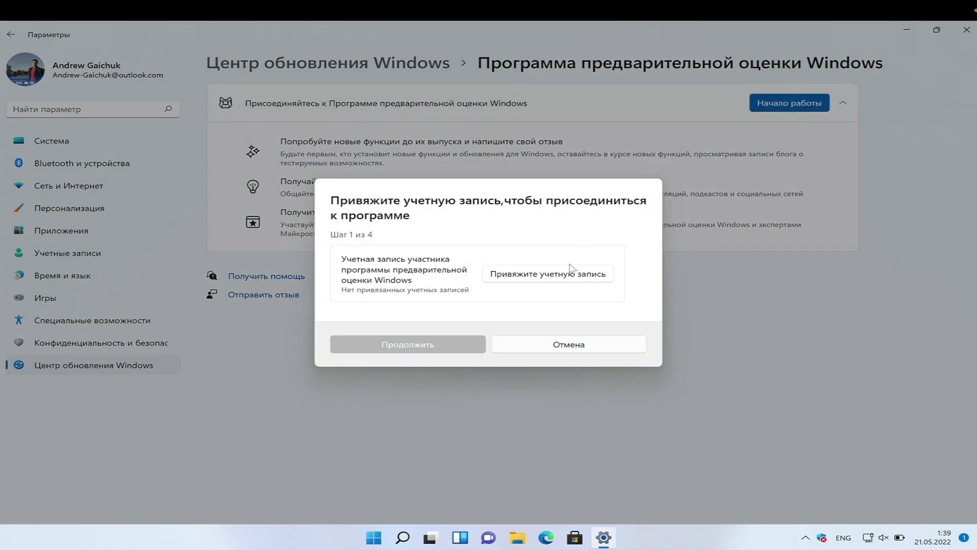
{"action": "left_click", "coordinate": [571, 268]}
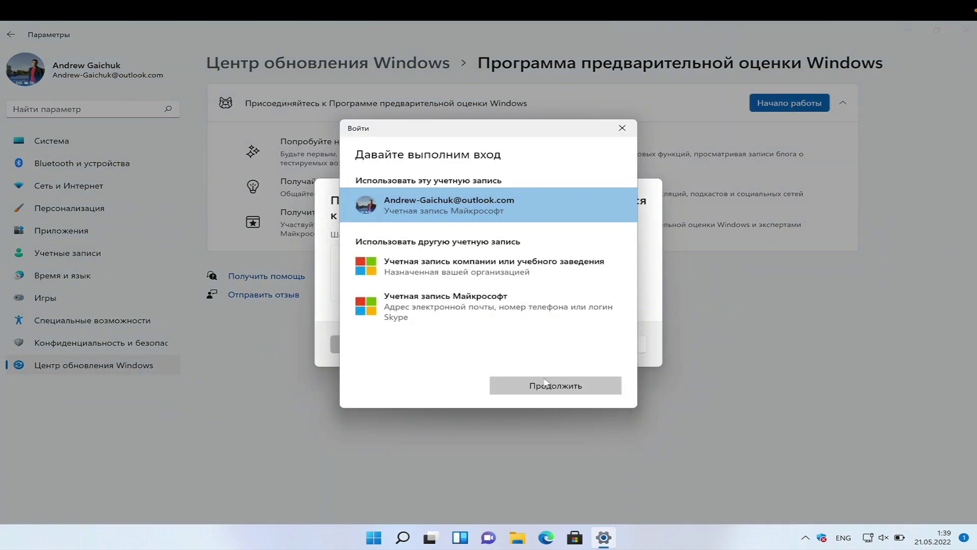
{"action": "left_click", "coordinate": [545, 383]}
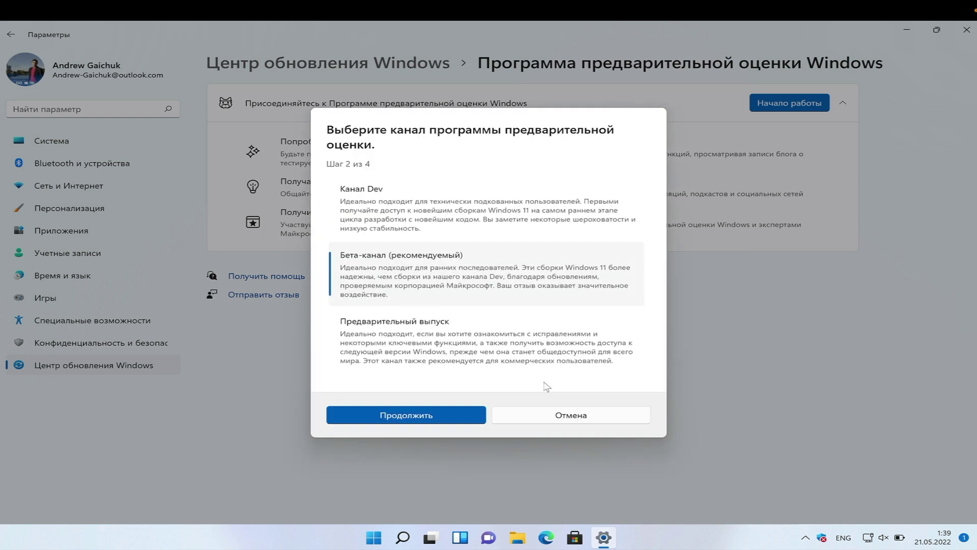
{"action": "left_click", "coordinate": [470, 202]}
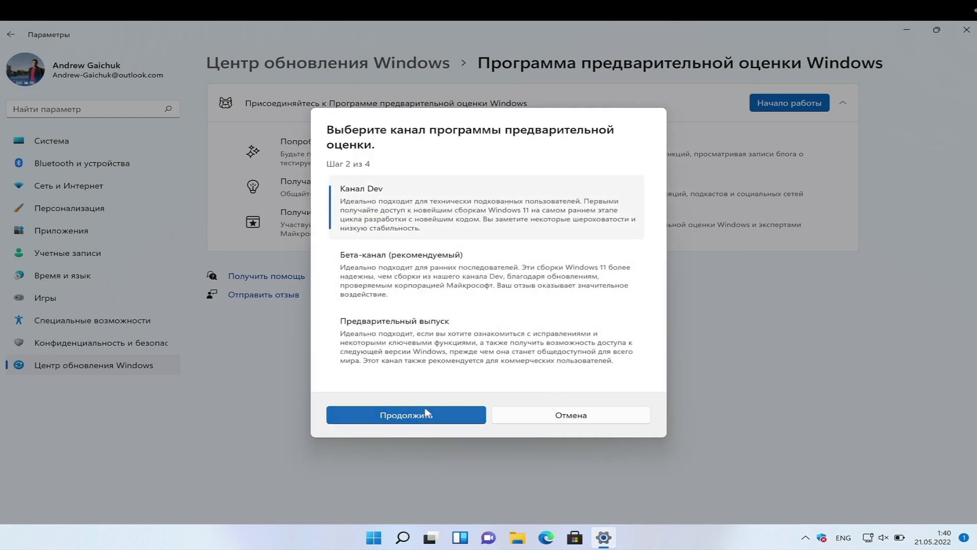
{"action": "left_click", "coordinate": [425, 413]}
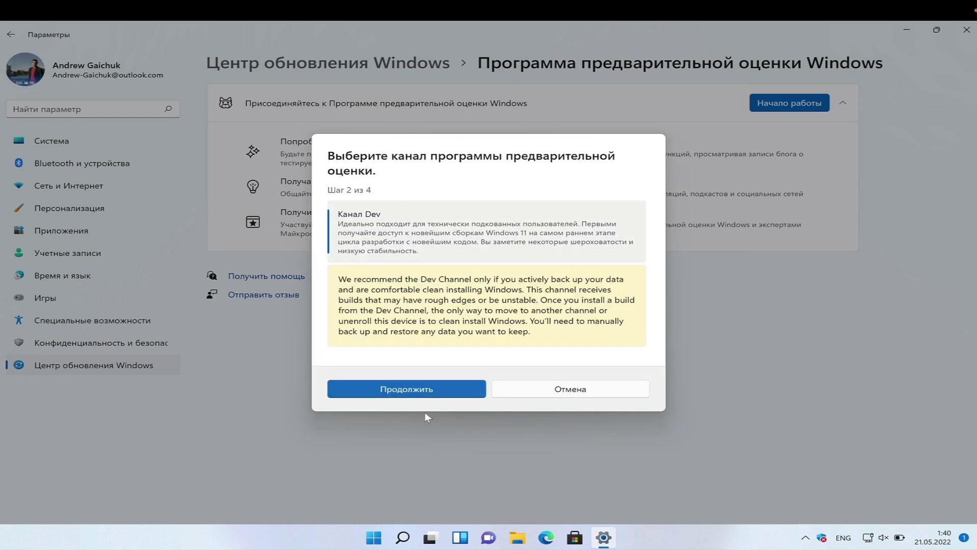
{"action": "left_click", "coordinate": [390, 389]}
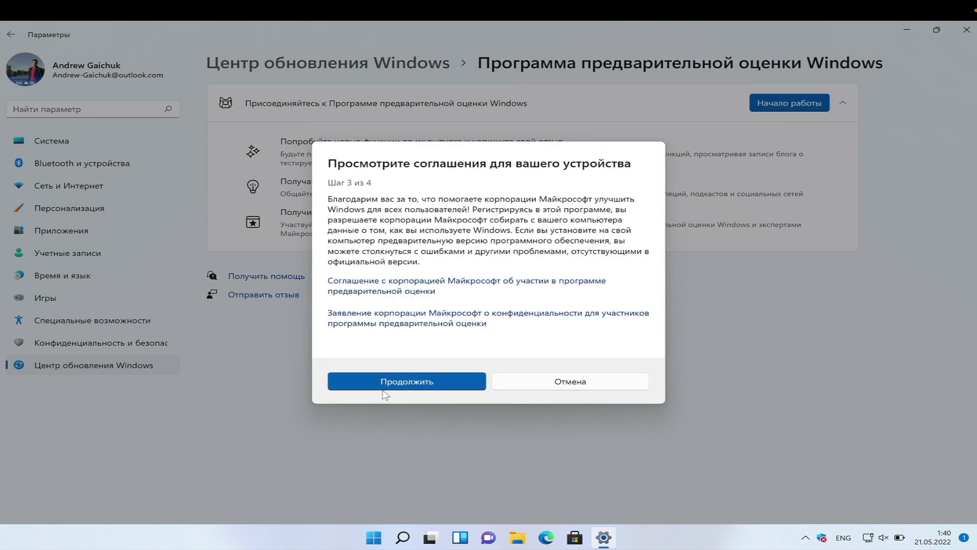
{"action": "left_click", "coordinate": [385, 382]}
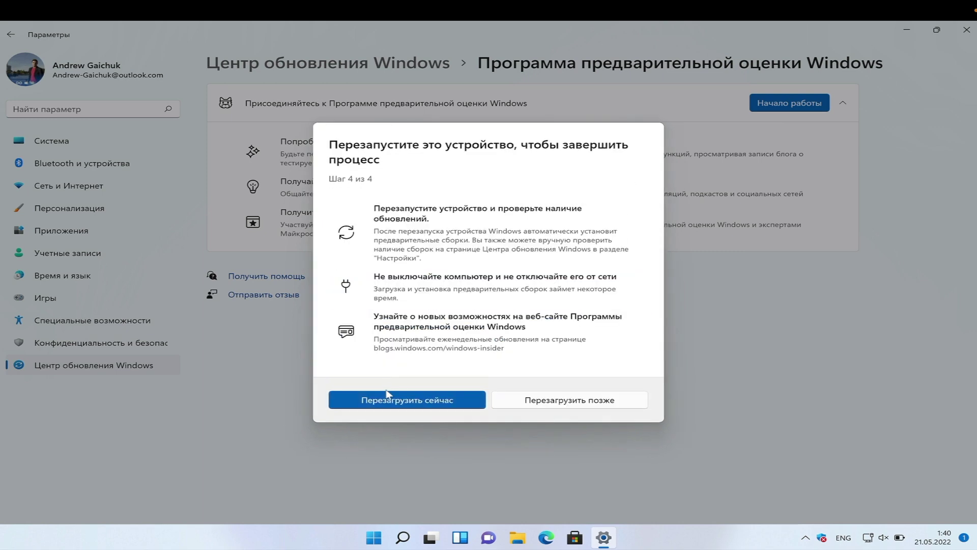
{"action": "left_click", "coordinate": [386, 401]}
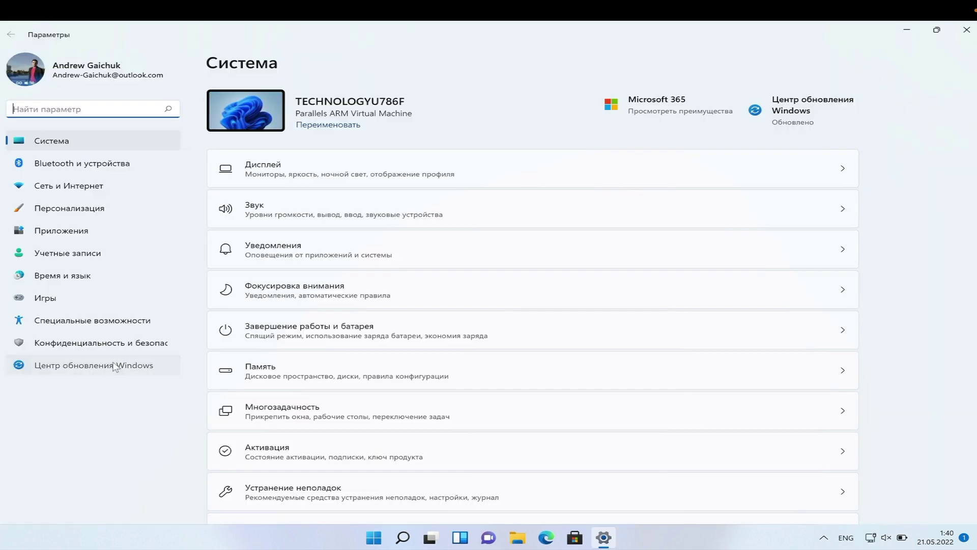
Check for updates from the Windows Insider Program page under Windows Update.
{"action": "left_click", "coordinate": [120, 364]}
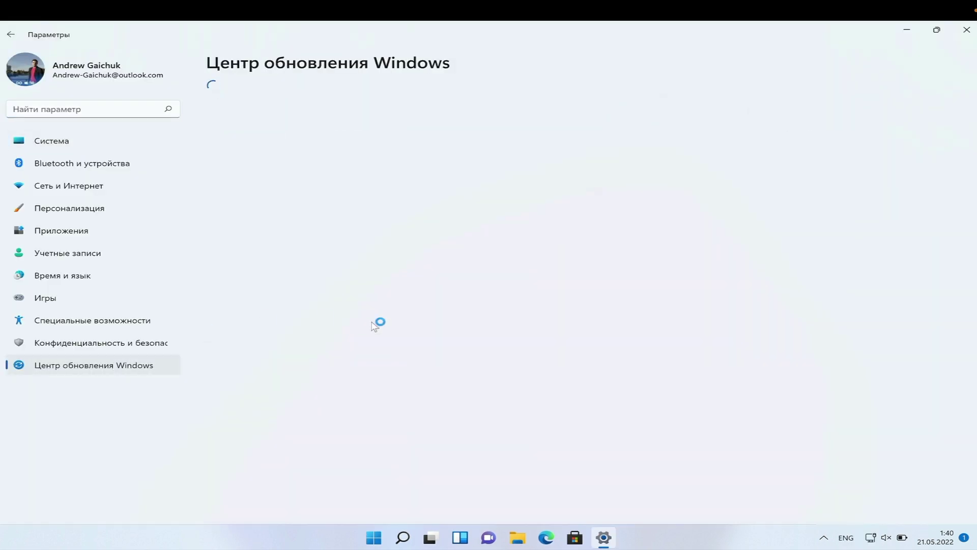
{"action": "left_click", "coordinate": [391, 311]}
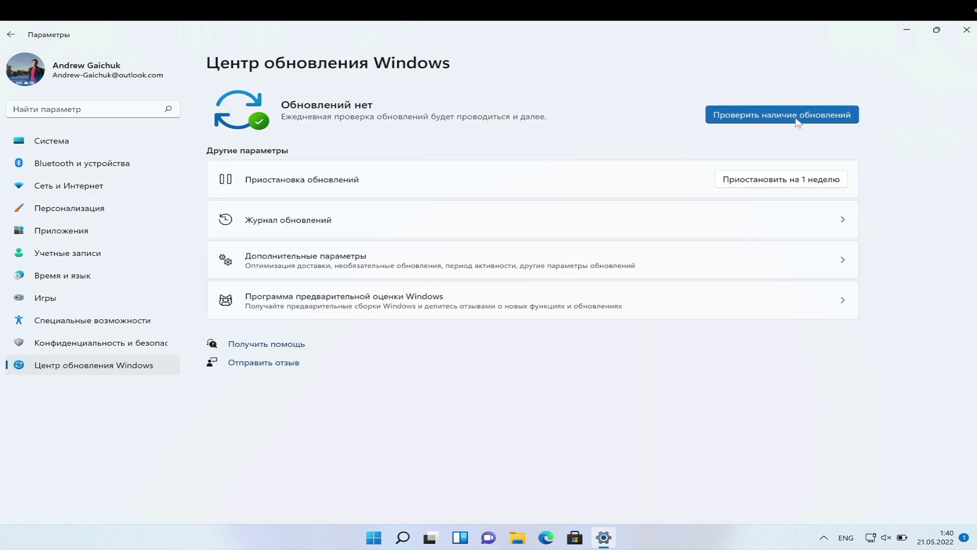
{"action": "left_click", "coordinate": [798, 115]}
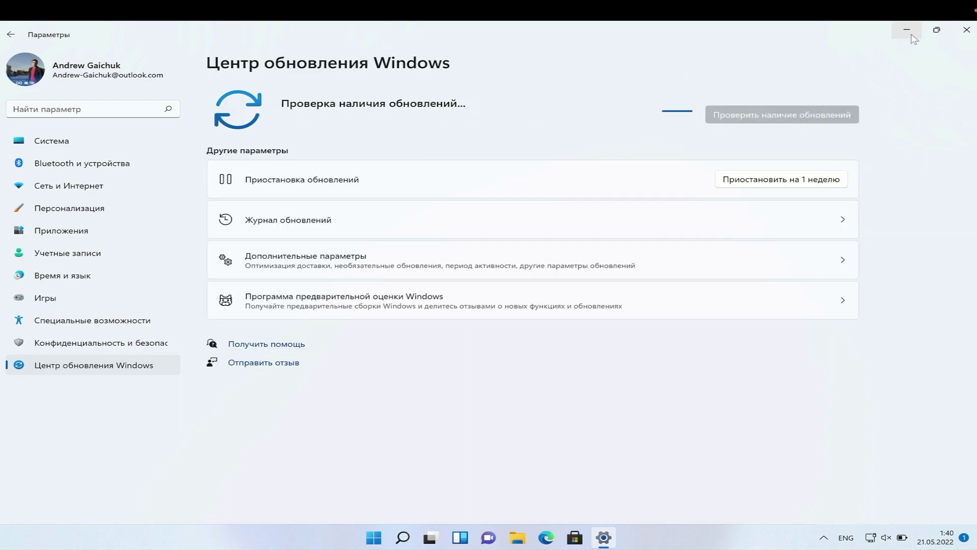
View the device specifications with Win+Pause, then return to the Windows Update page.
{"action": "left_click", "coordinate": [907, 29]}
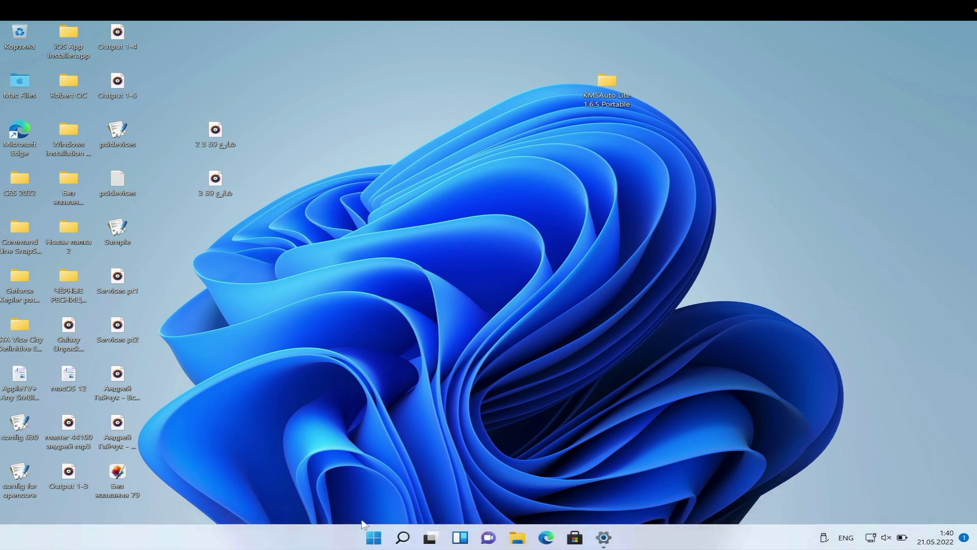
{"action": "left_click", "coordinate": [374, 537]}
{"action": "left_click", "coordinate": [654, 204]}
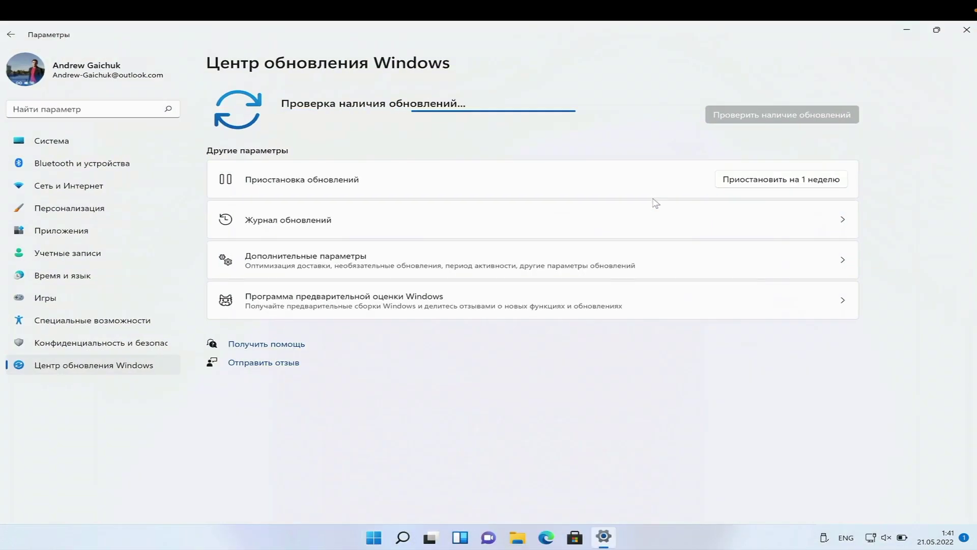
{"action": "key", "text": "super+Pause"}
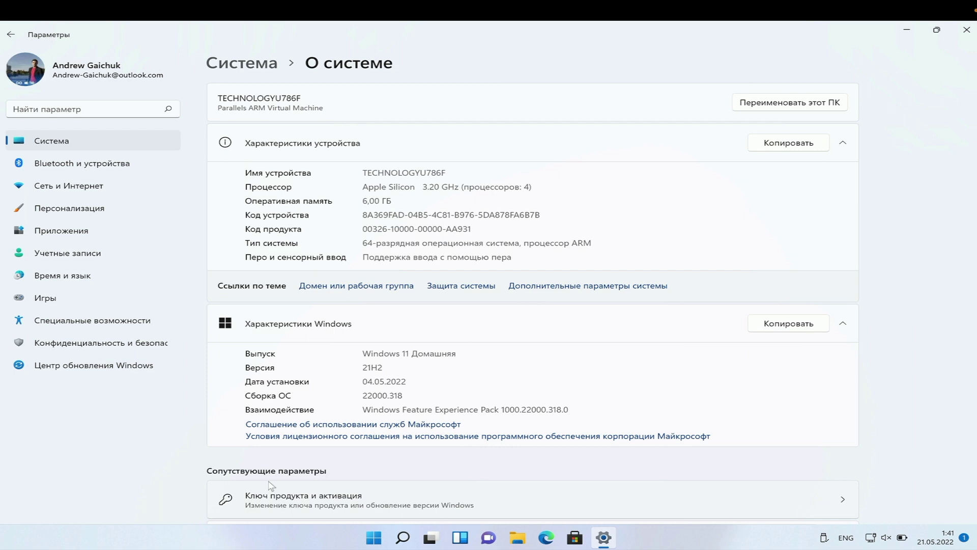
{"action": "key", "text": "alt+Left"}
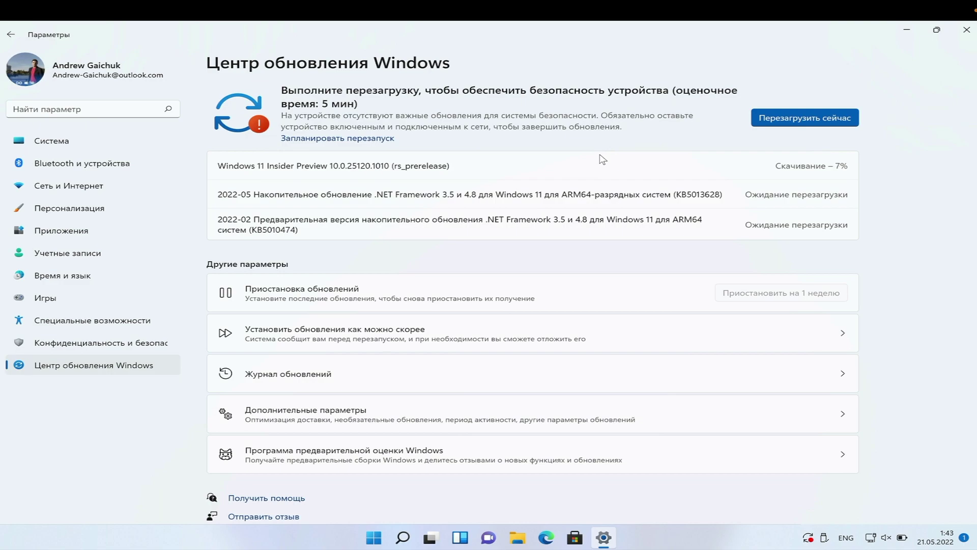
{"action": "key", "text": "ctrl+Left"}
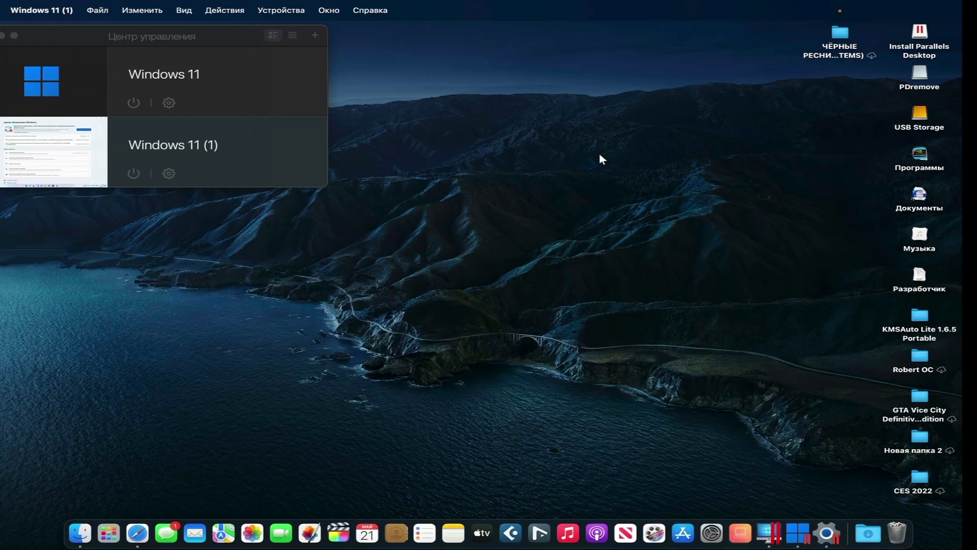
{"action": "key", "text": "ctrl+Right"}
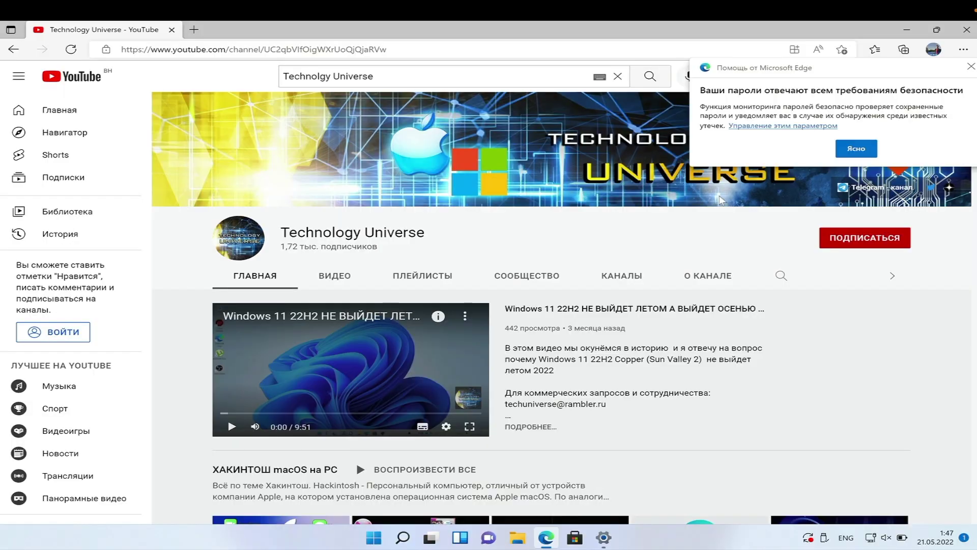
{"action": "left_click", "coordinate": [854, 150]}
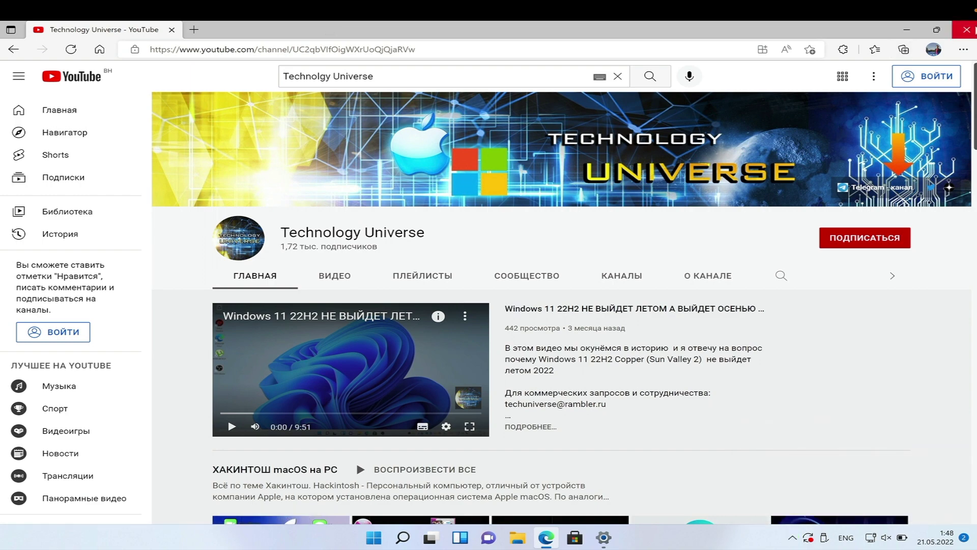
{"action": "left_click", "coordinate": [967, 29]}
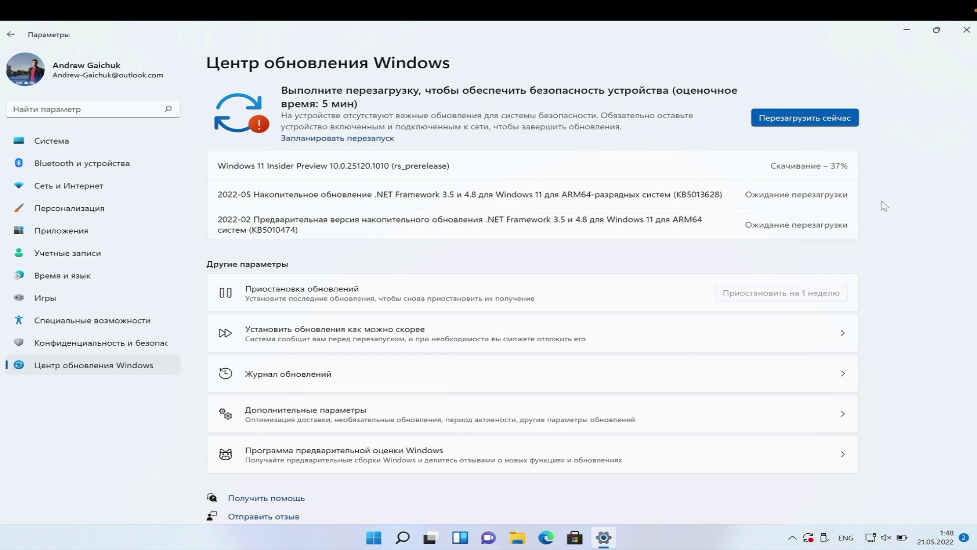